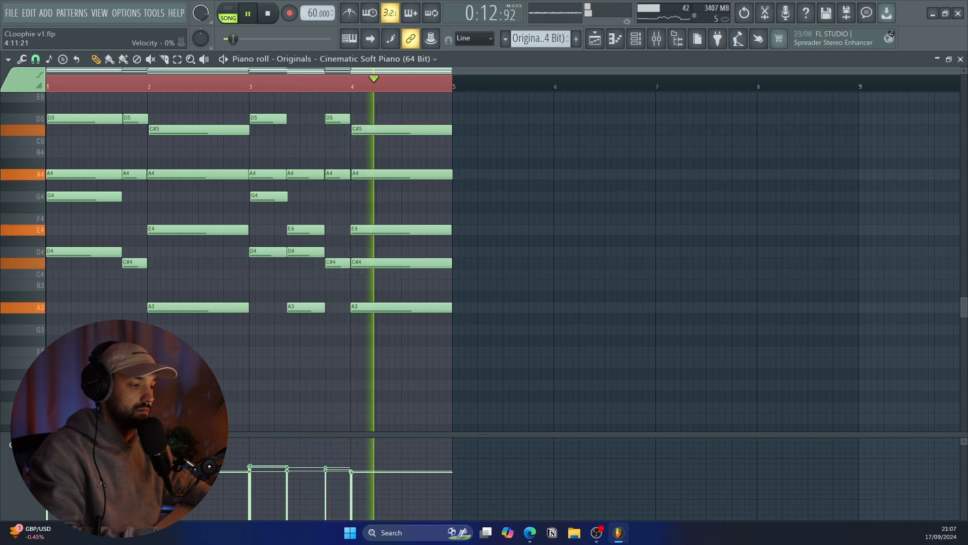
# - Play the Cinematic Soft Piano chords in the piano roll and check the Ozone 11 Equalizer on Piano 1
pyautogui.press('space')
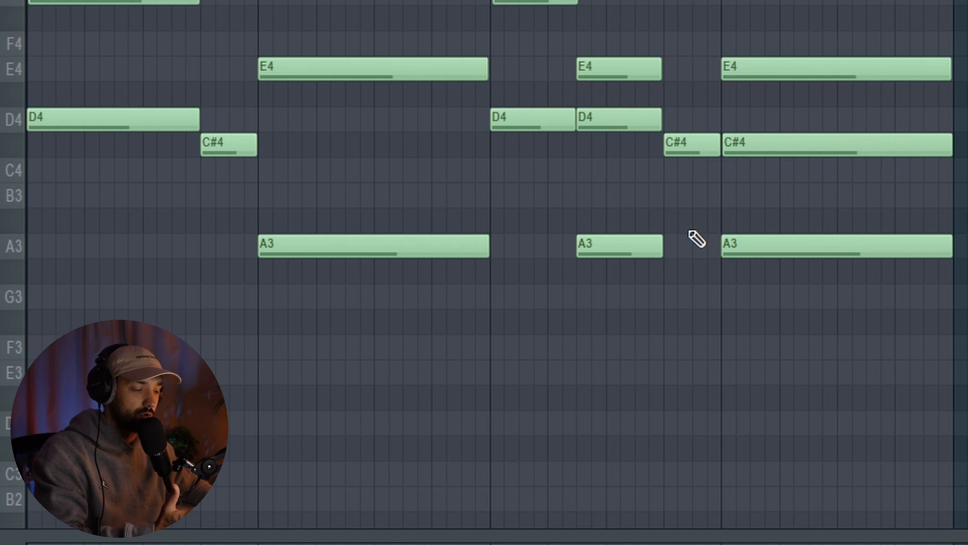
pyautogui.scroll(3, 594, 319)
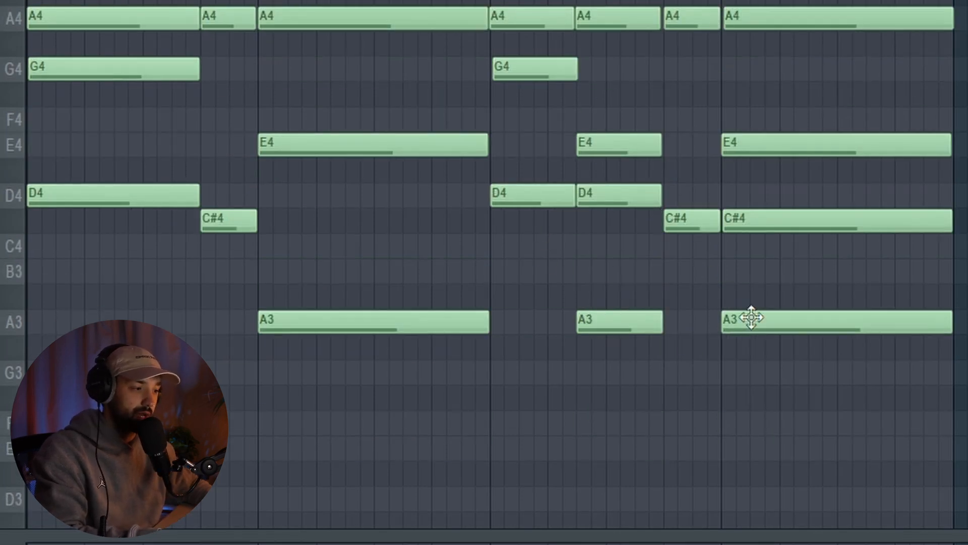
pyautogui.press('space')
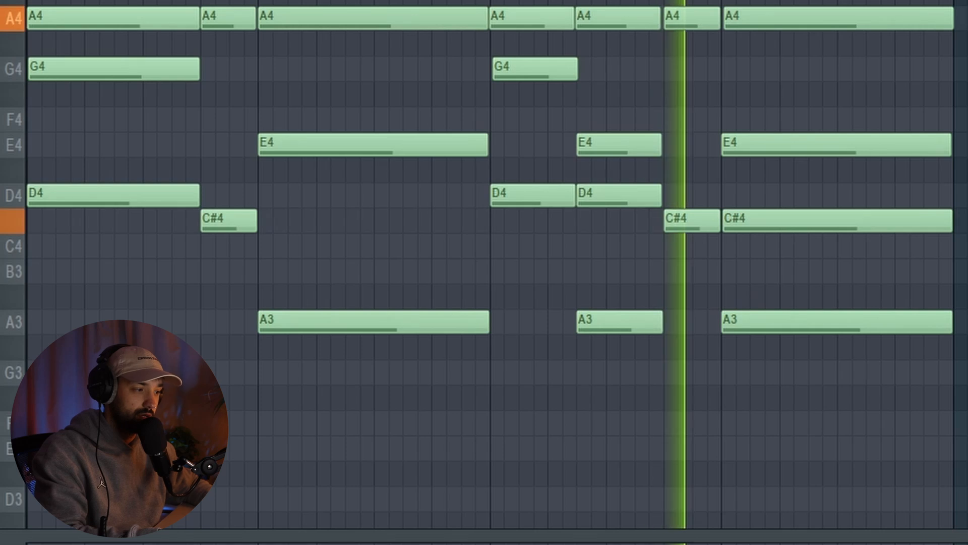
pyautogui.press('space')
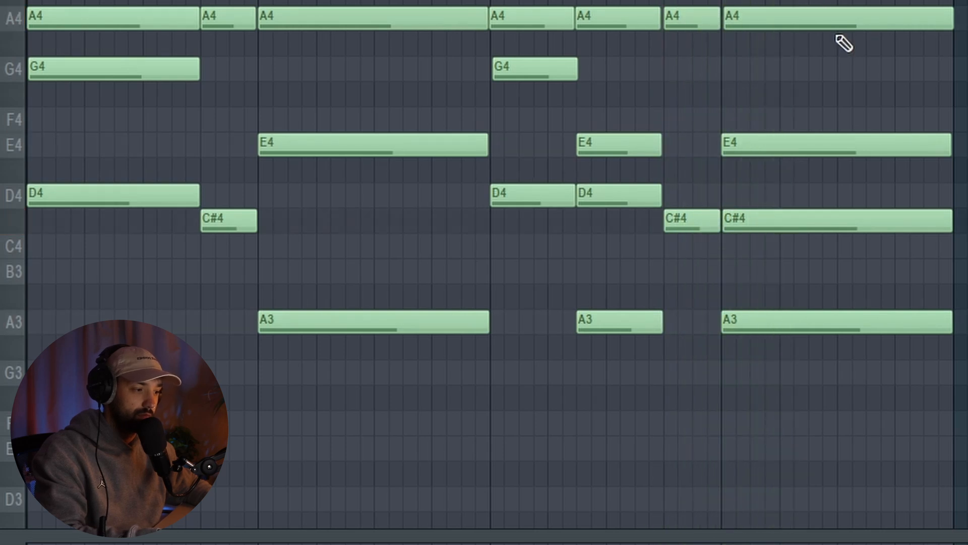
pyautogui.moveTo(27, 1); pyautogui.dragTo(346, 1)
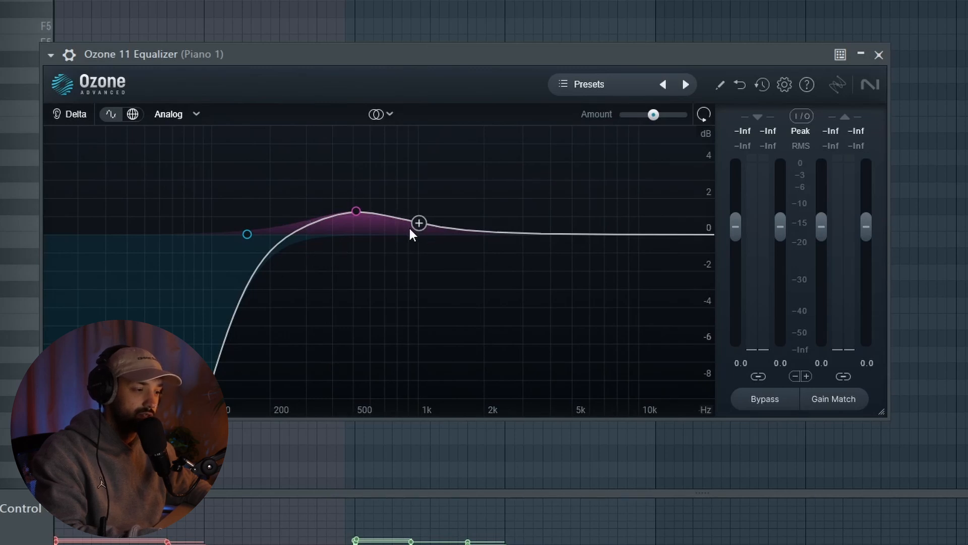
pyautogui.click(879, 54)
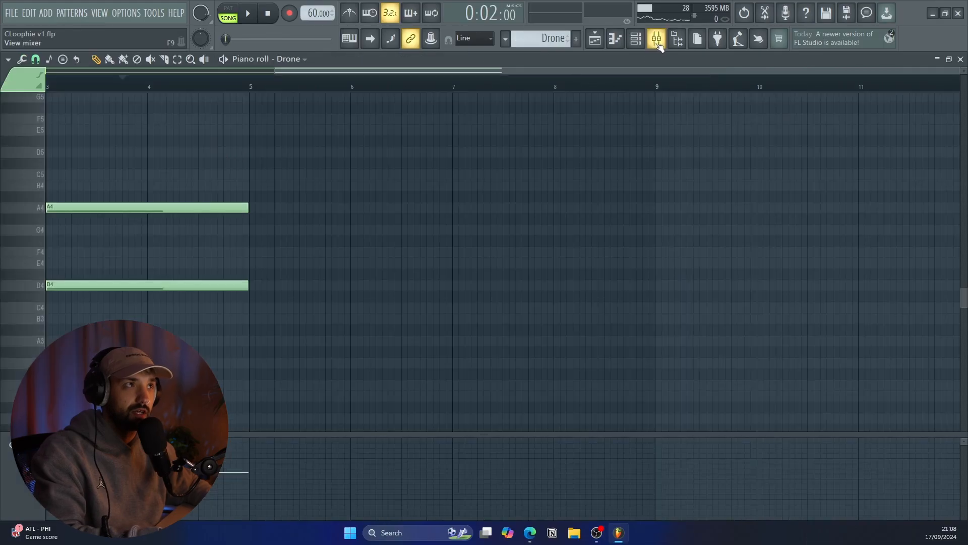
# - Open the Drone channel's instrument from the channel rack, inspect its Spitfire Audio preset, and close it
pyautogui.click(637, 39)
pyautogui.click(498, 144)
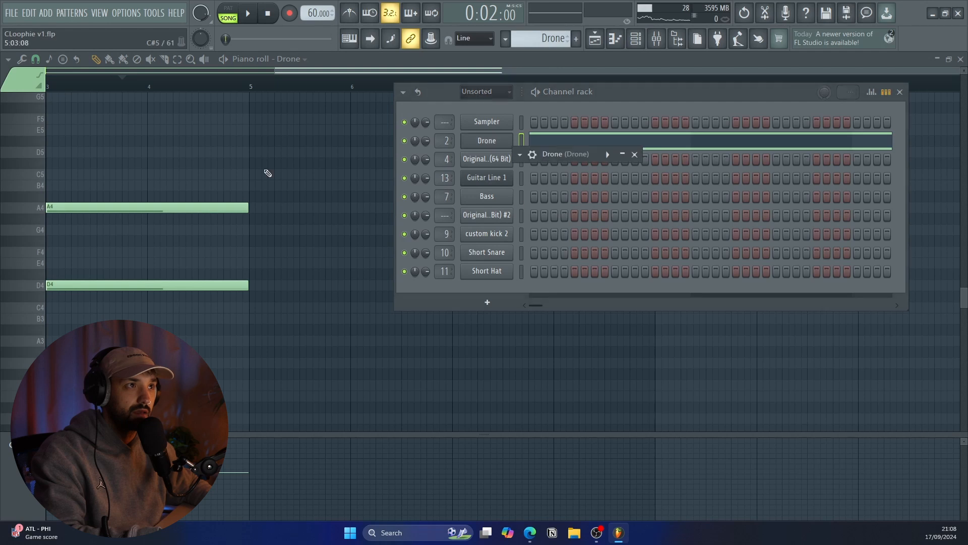
pyautogui.click(624, 154)
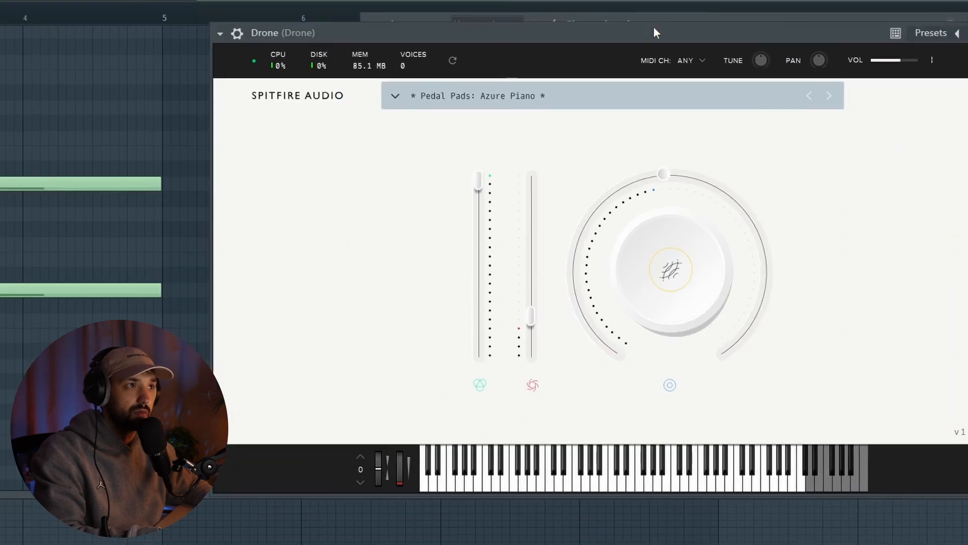
pyautogui.press('Escape')
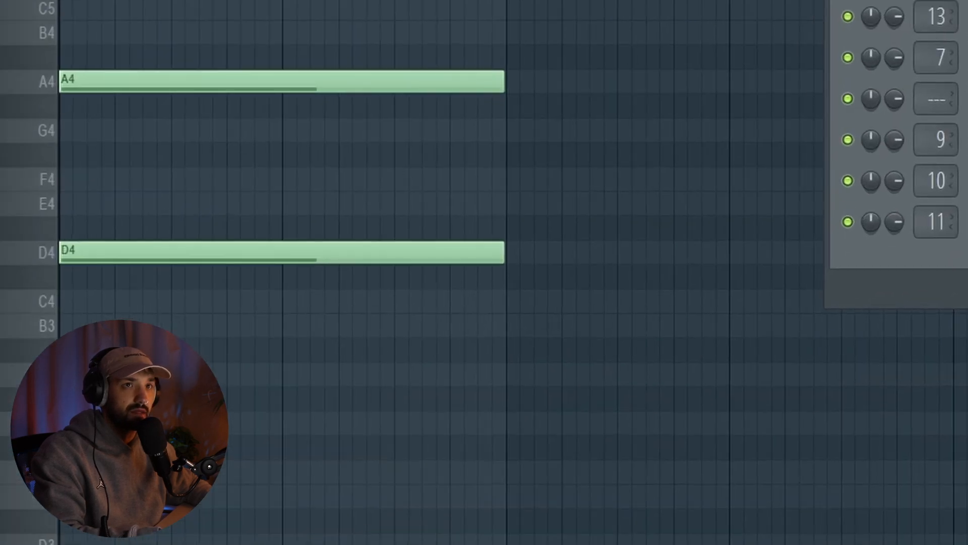
# - Bring the Drone pattern's full D4 and A4 notes into view from bar 1 and play them
pyautogui.moveTo(156, 4); pyautogui.dragTo(59, 4)
pyautogui.moveTo(678, 166); pyautogui.dragTo(967, 167)
pyautogui.hotkey('ctrl', 'd')
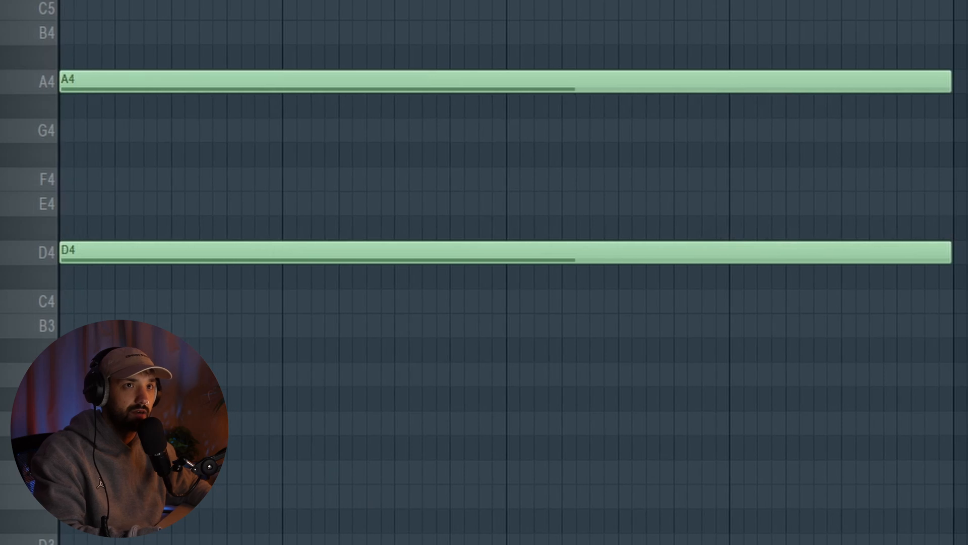
pyautogui.hotkey('ctrl', 'a')
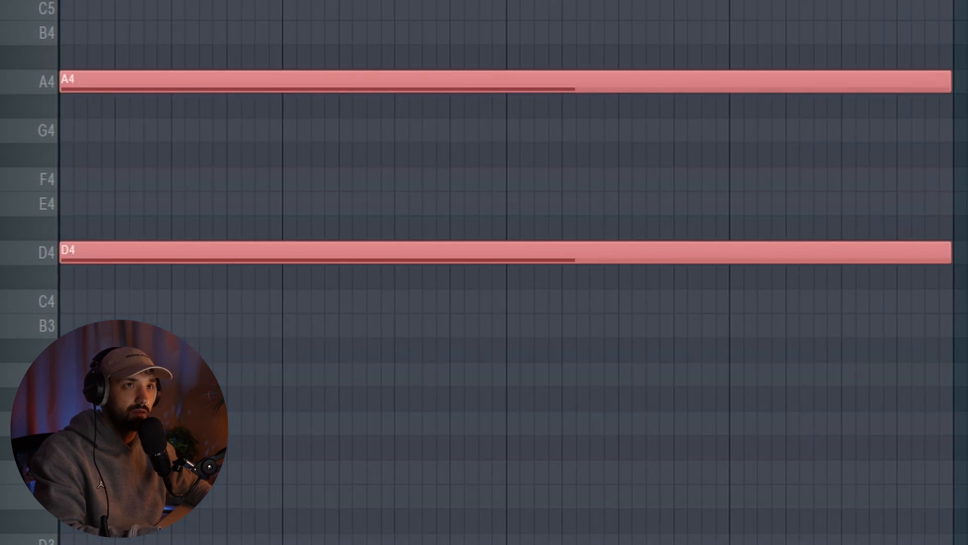
pyautogui.hotkey('ctrl', 'd')
pyautogui.press('space')
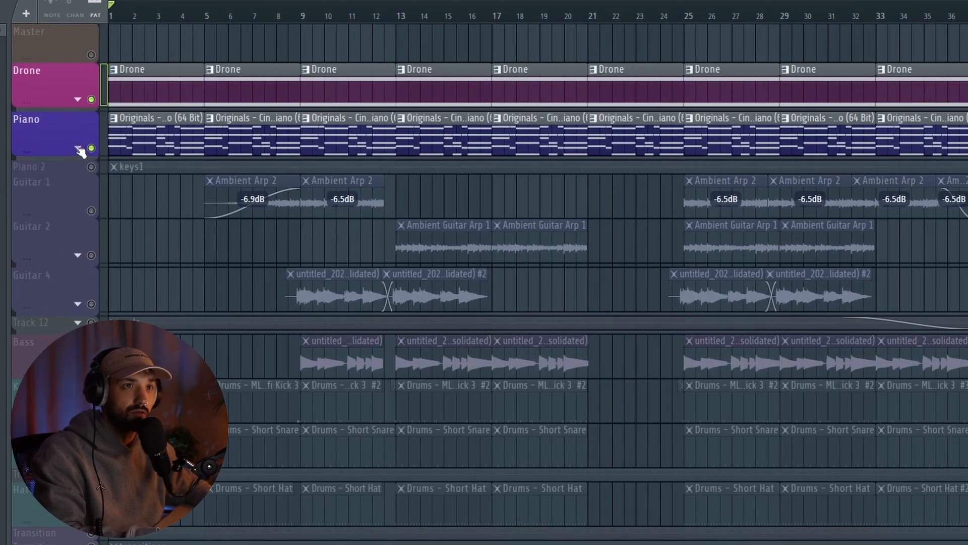
# - Expand the Piano and Drone playlist tracks to examine their limiter gain automation during playback
pyautogui.click(78, 149)
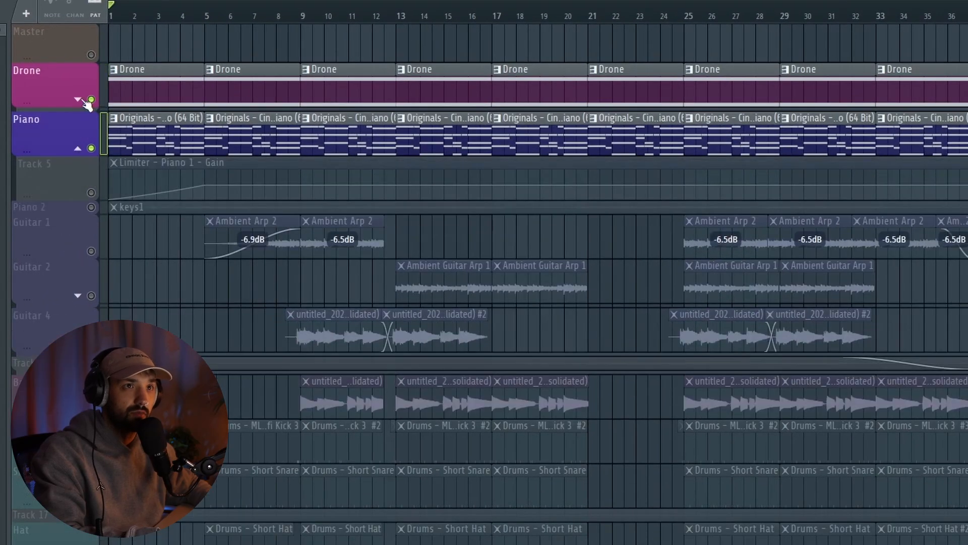
pyautogui.click(77, 99)
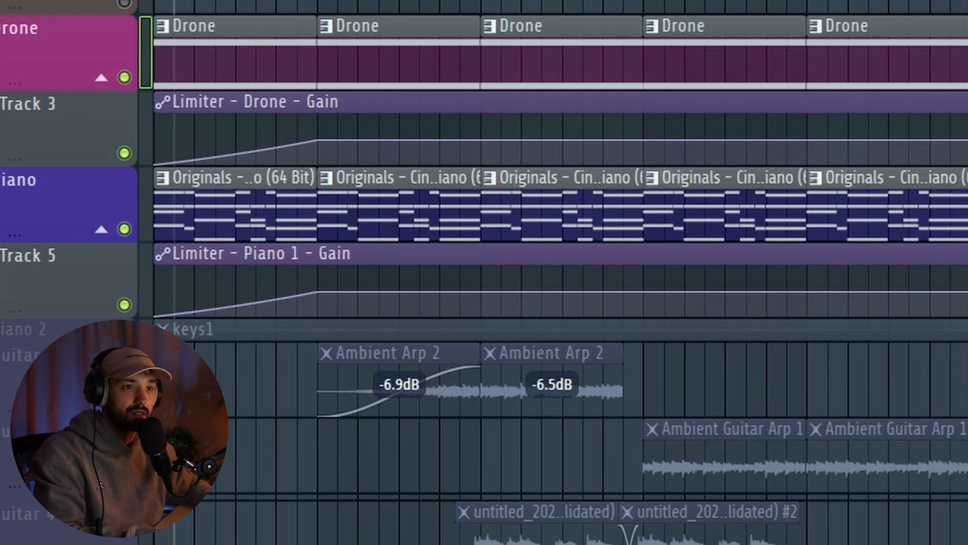
pyautogui.press('space')
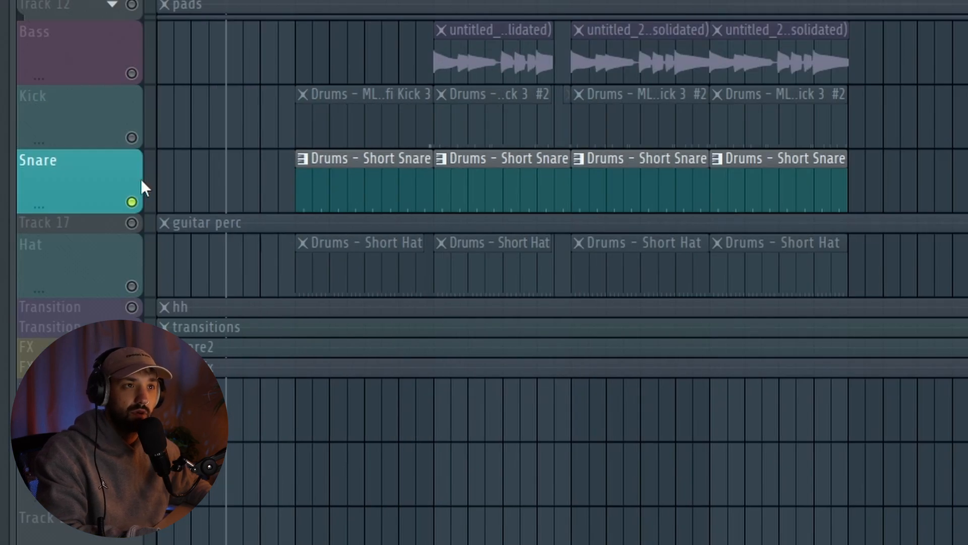
# - Enable the Hat track alongside the Snare and play the drum section from just before its first clips
pyautogui.scroll(-2, 202, 167)
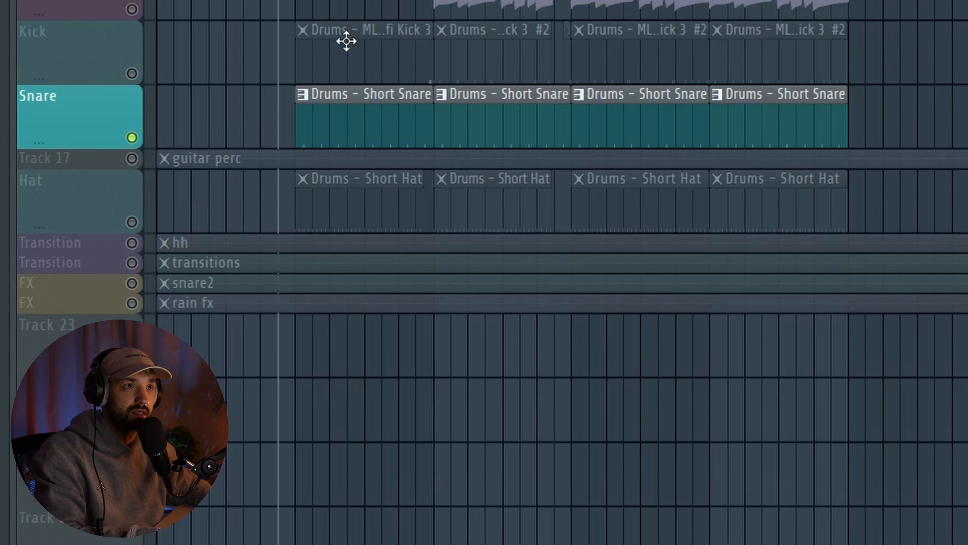
pyautogui.press('space')
pyautogui.click(132, 222)
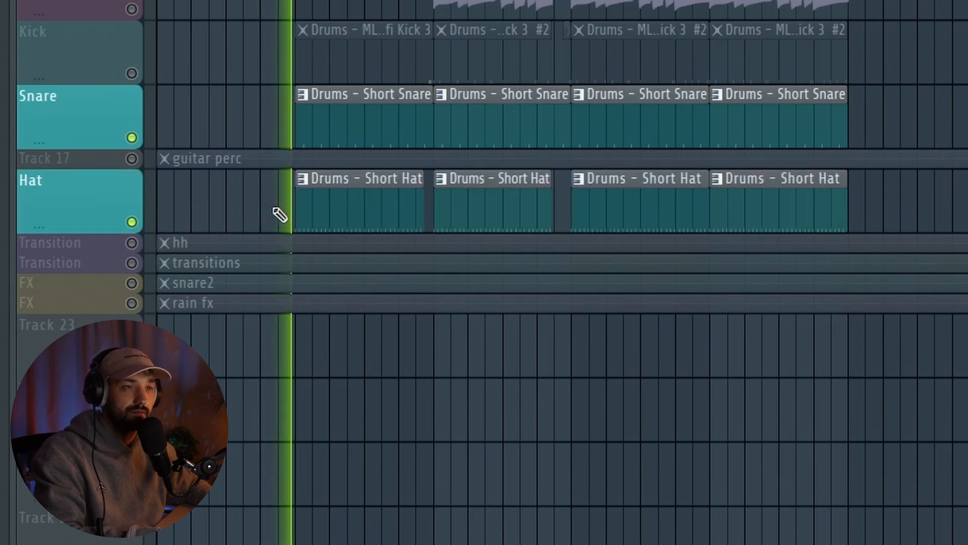
pyautogui.scroll(2, 279, 214)
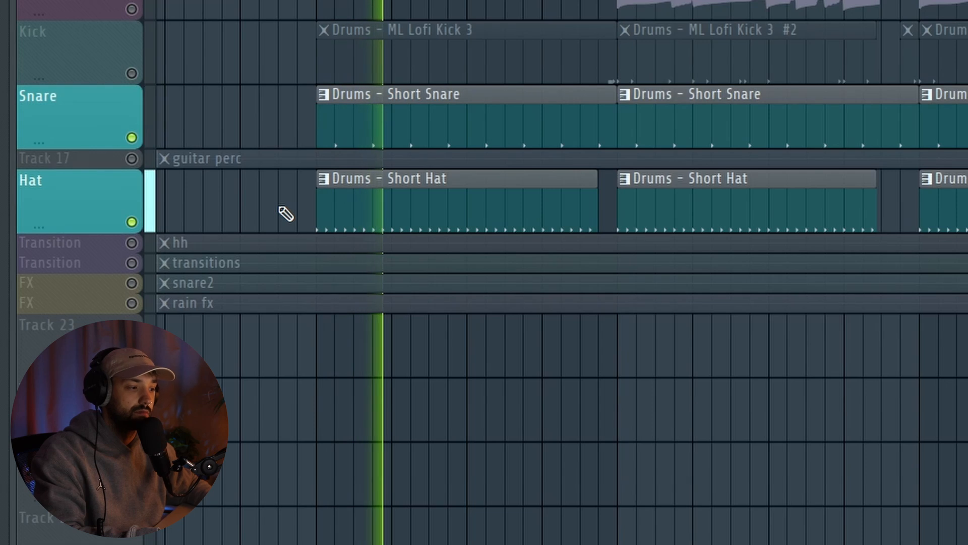
pyautogui.scroll(2, 383, 182)
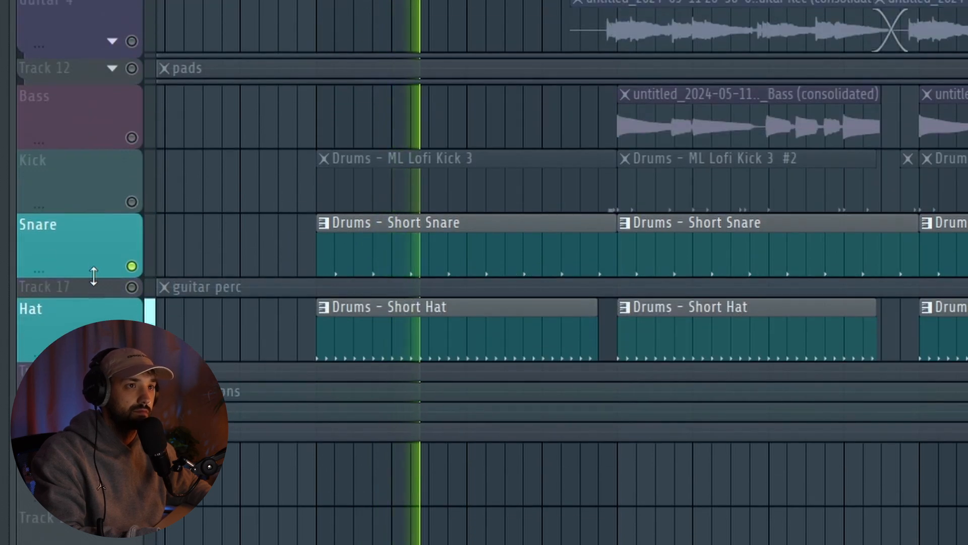
pyautogui.press('space')
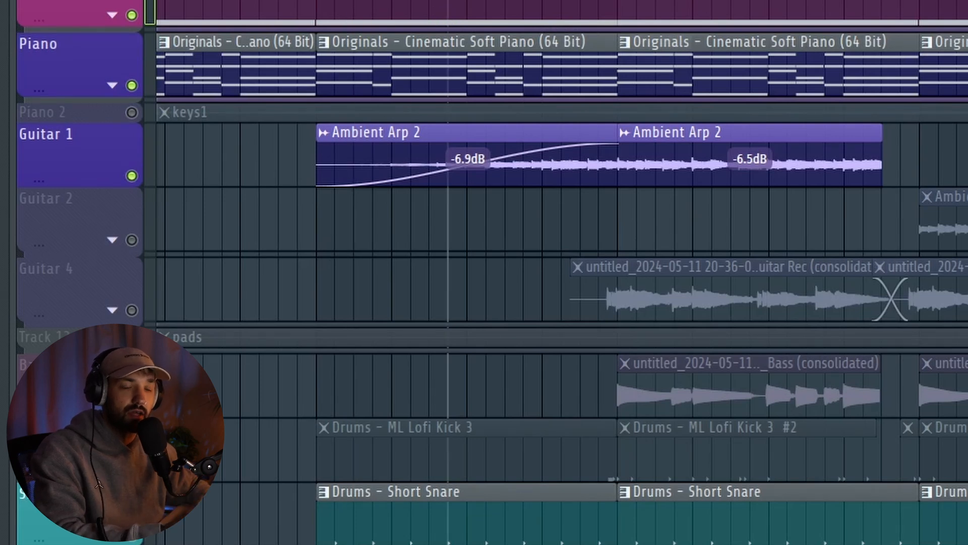
# - Play the Guitar 1 arp with the other enabled tracks and inspect the Ozone 11 Equalizer on Ambient Arp 2
pyautogui.press('space')
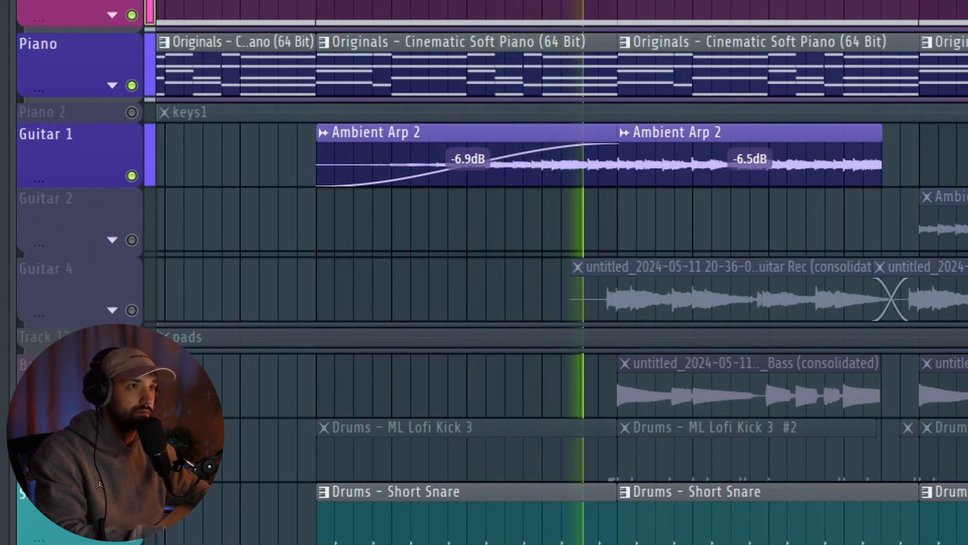
pyautogui.press('space')
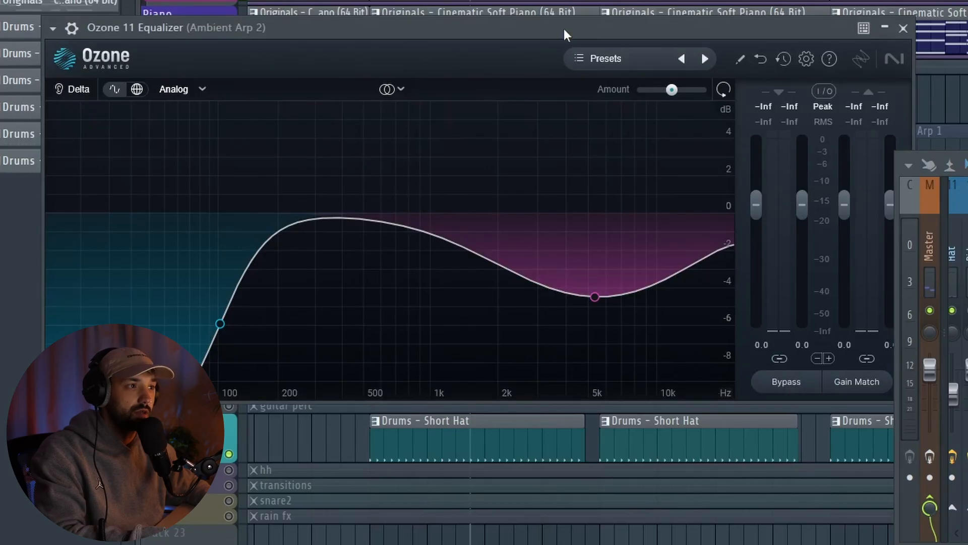
pyautogui.moveTo(564, 29); pyautogui.dragTo(645, 0)
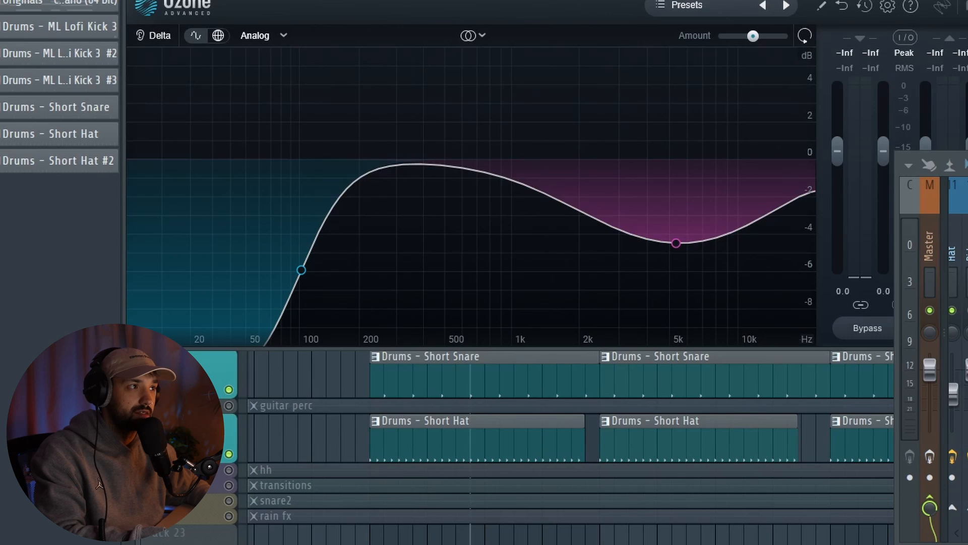
pyautogui.press('Escape')
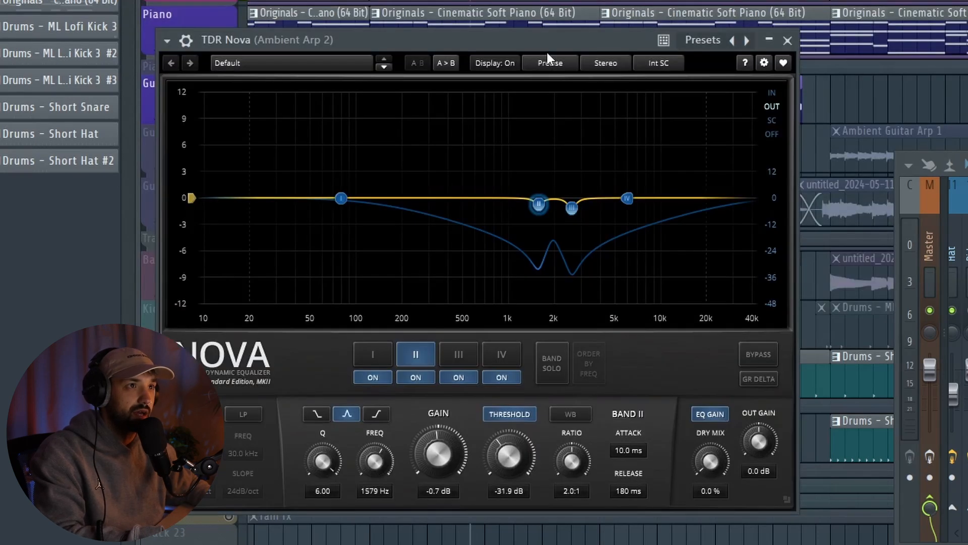
# - Examine TDR Nova's dynamic EQ bands on Ambient Arp 2 during playback, and close the plugin
pyautogui.moveTo(546, 40); pyautogui.dragTo(711, 0)
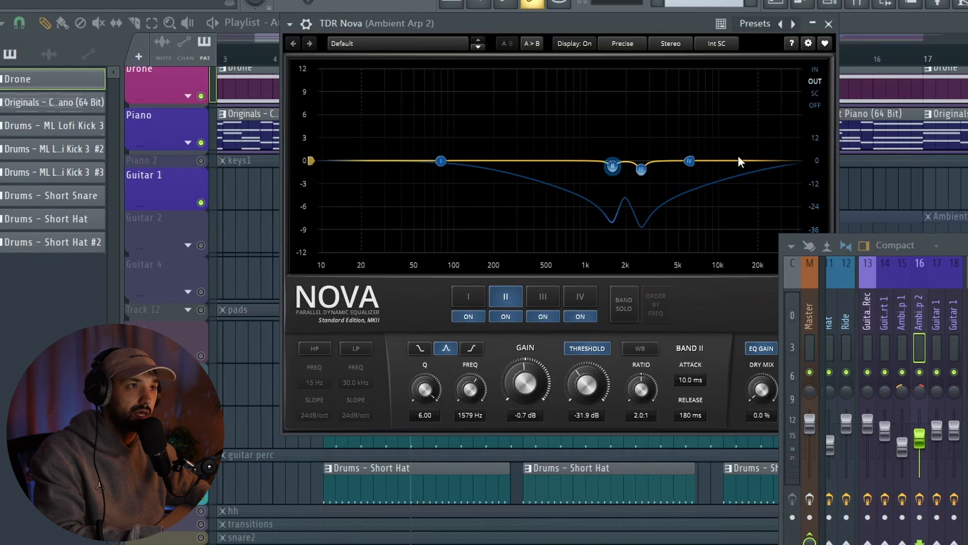
pyautogui.press('space')
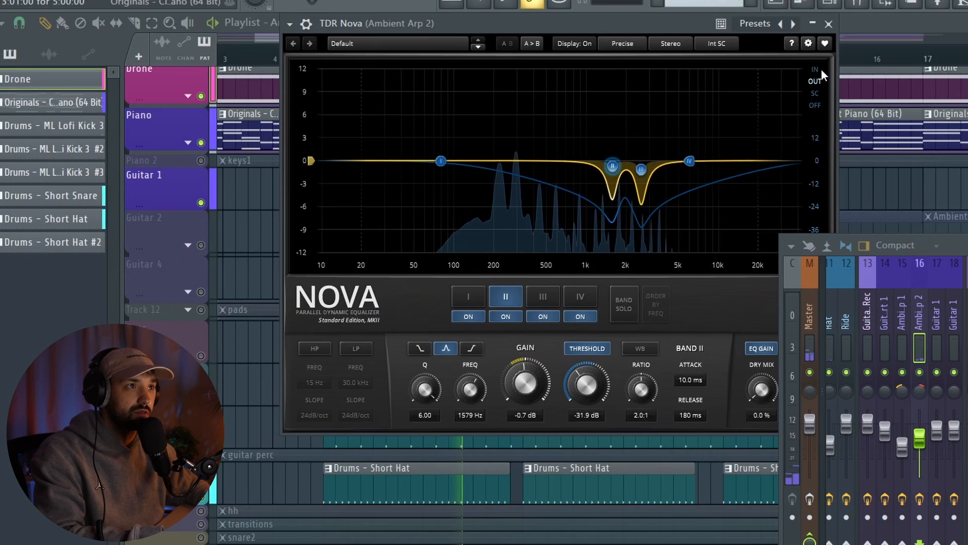
pyautogui.click(828, 24)
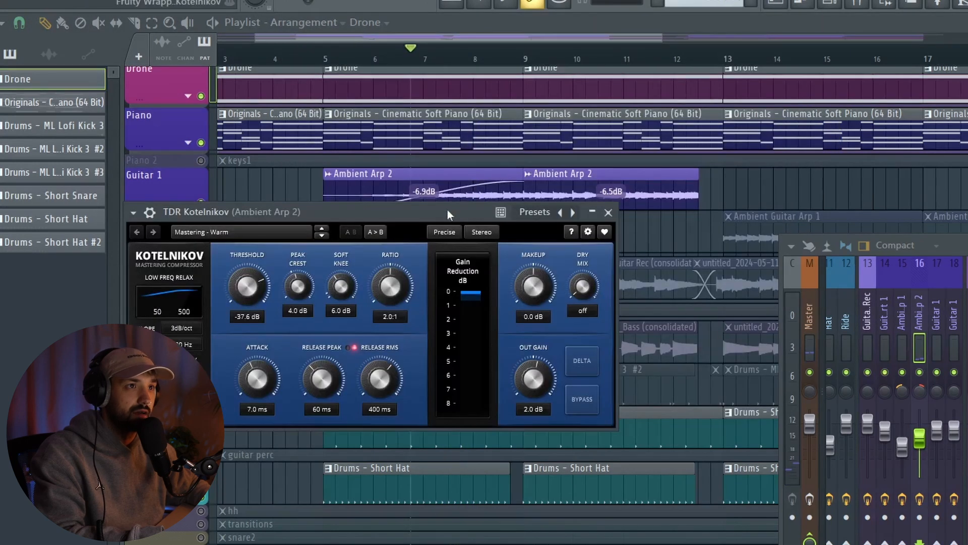
# - Examine TDR Kotelnikov's compression on Ambient Arp 2 during playback, and close the plugin
pyautogui.moveTo(436, 210); pyautogui.dragTo(689, 96)
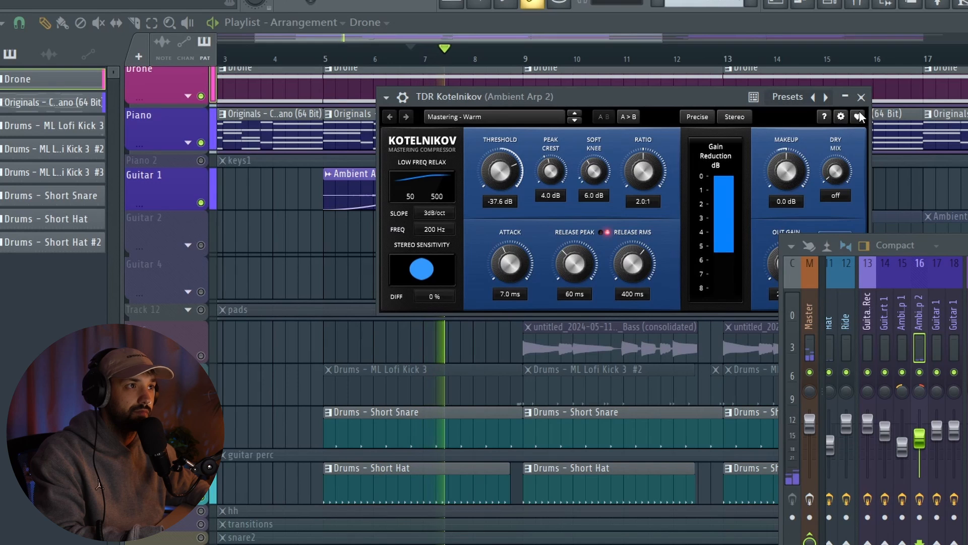
pyautogui.press('space')
pyautogui.click(861, 98)
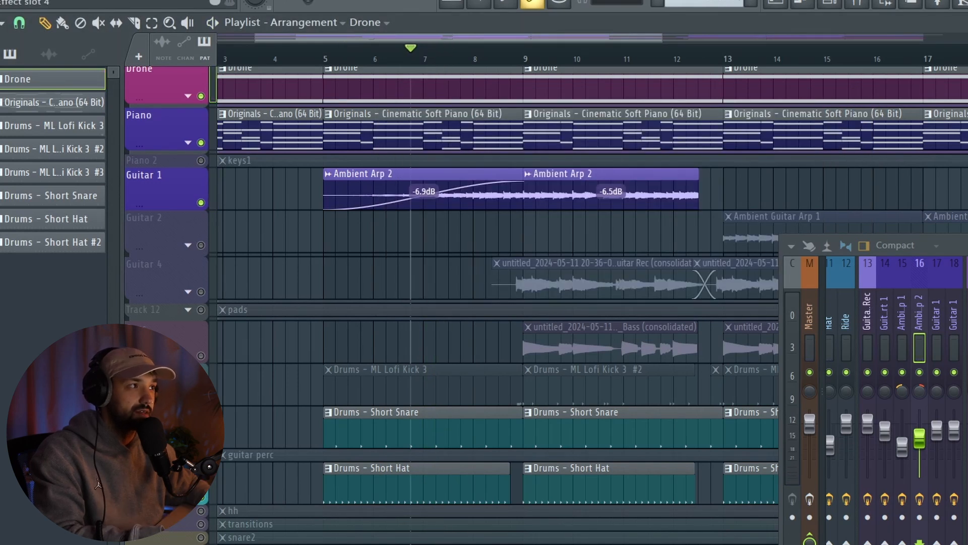
# - Review the Ozone Imager 2 stereo settings on Ambient Arp 2, and close the plugin and the mixer
pyautogui.moveTo(440, 232); pyautogui.dragTo(491, 69)
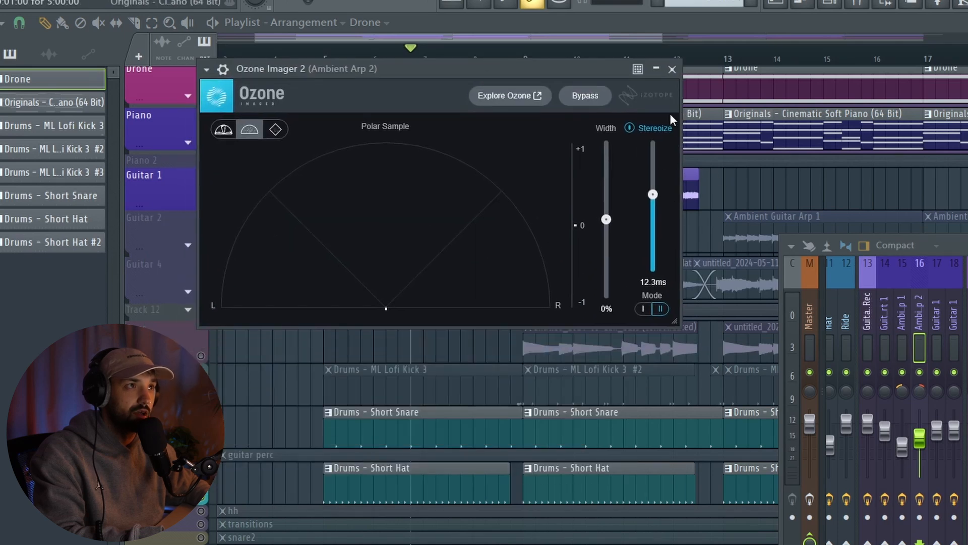
pyautogui.click(672, 70)
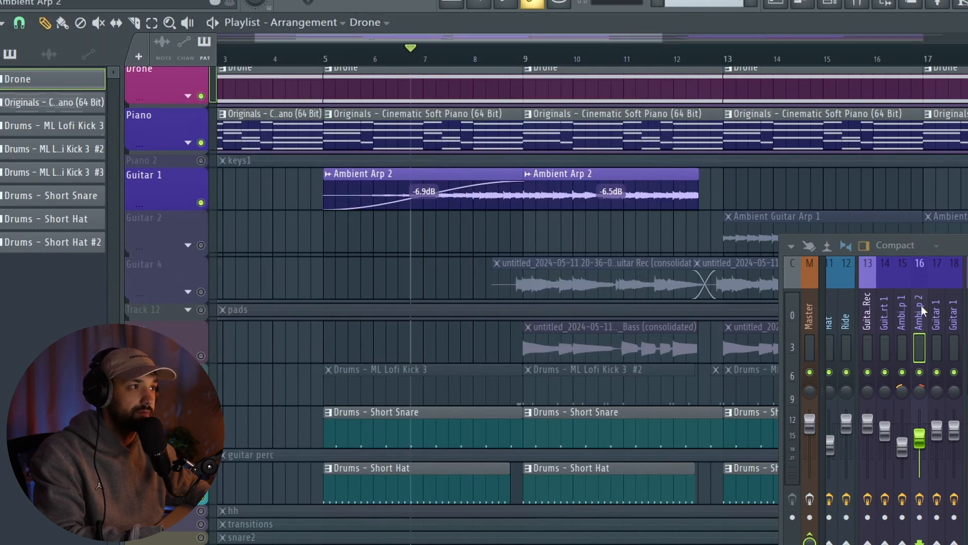
pyautogui.moveTo(960, 245); pyautogui.dragTo(897, 116)
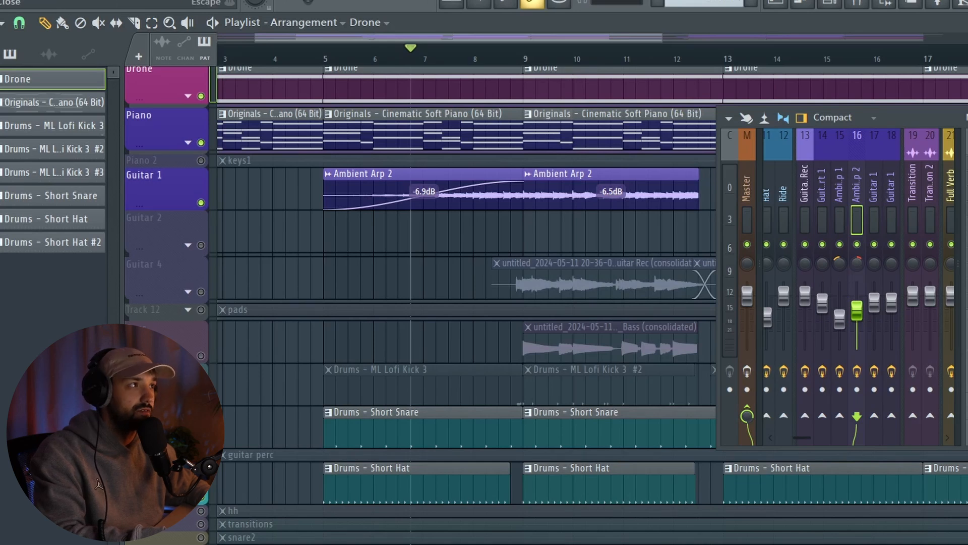
pyautogui.click(967, 117)
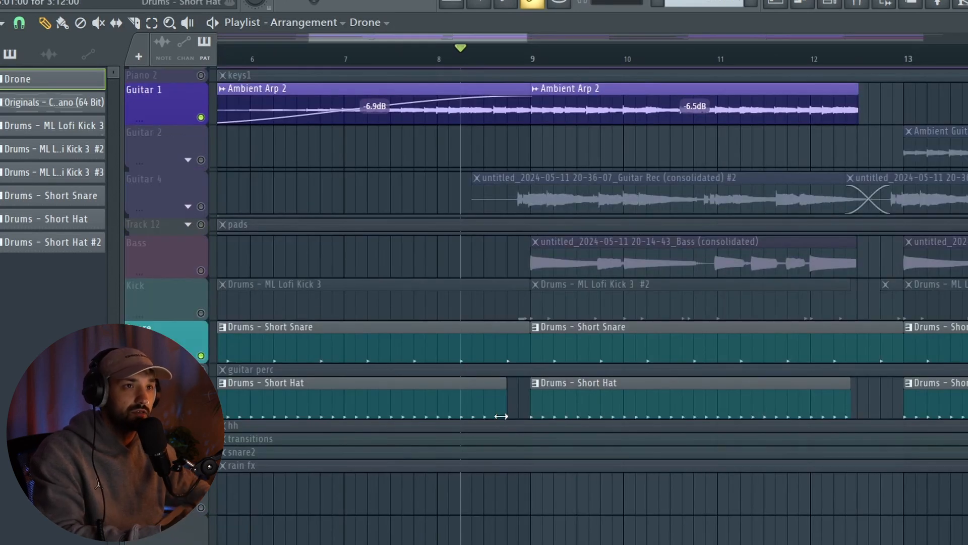
# - Solo the Guitar 4 track in the playlist
pyautogui.scroll(-3, 501, 416)
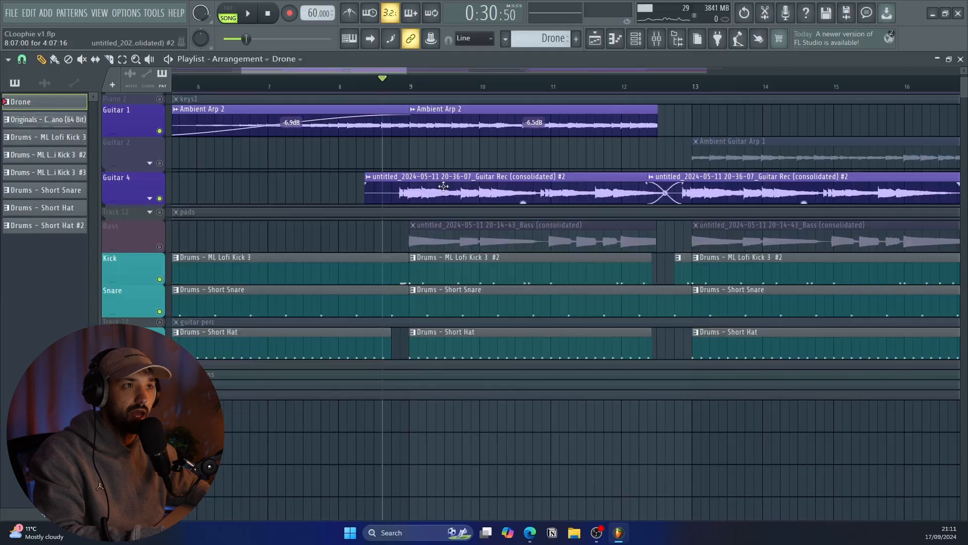
pyautogui.keyDown('ctrl'); pyautogui.click(166, 197); pyautogui.keyUp('ctrl')
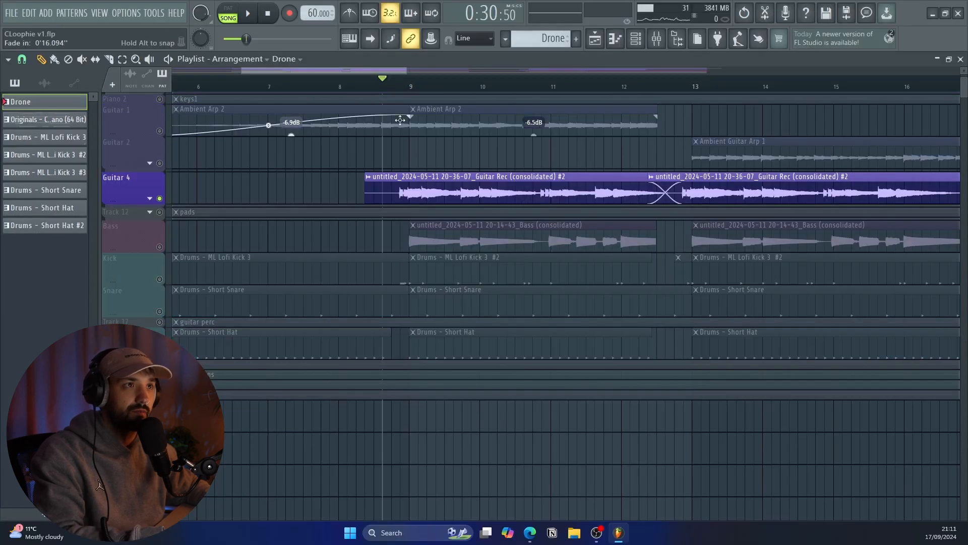
# - Review the Ozone 11 Equalizer curve on the Guitar Part 1 mixer track, and close the plugin
pyautogui.press('space')
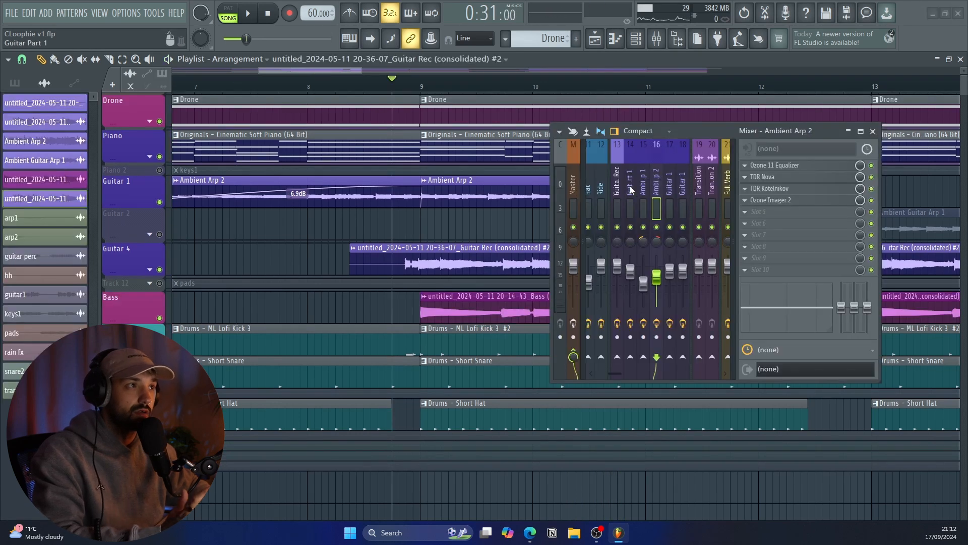
pyautogui.click(630, 190)
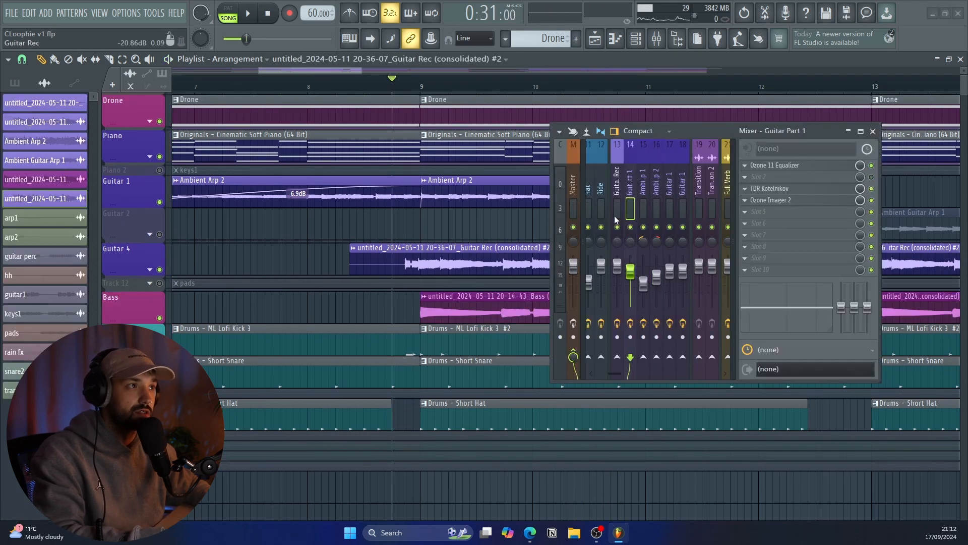
pyautogui.click(775, 165)
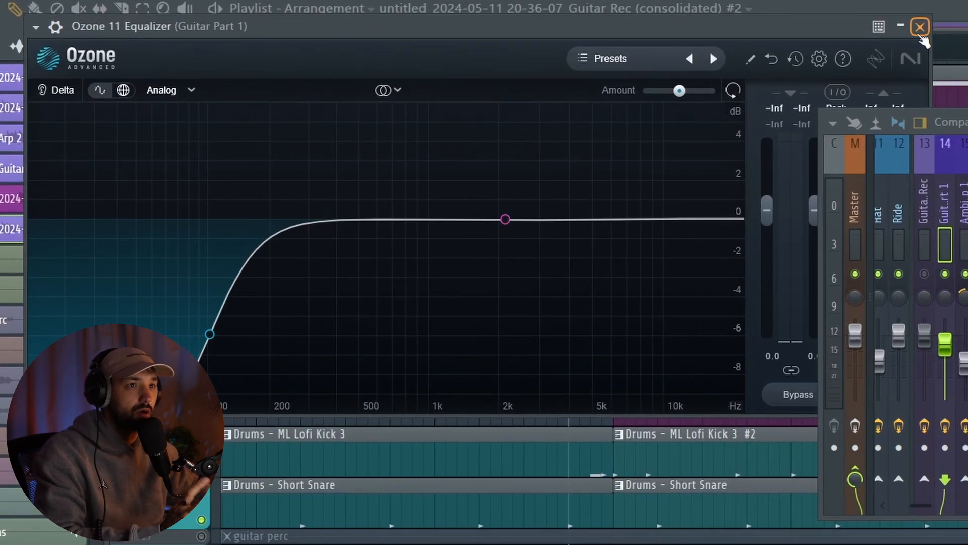
pyautogui.click(919, 27)
# - Examine TDR Kotelnikov's compression on Guitar Part 1 during playback, and close the plugin
pyautogui.click(967, 267)
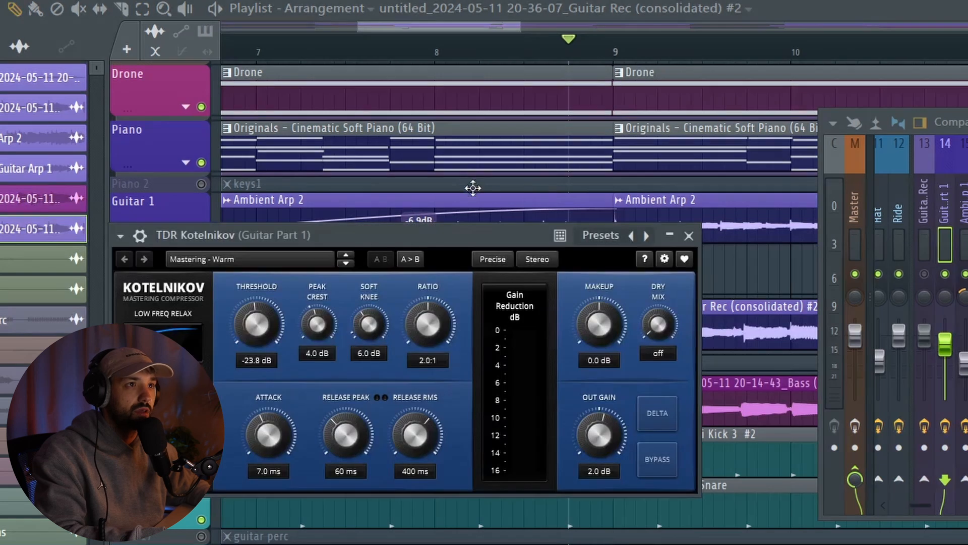
pyautogui.moveTo(427, 237); pyautogui.dragTo(515, 20)
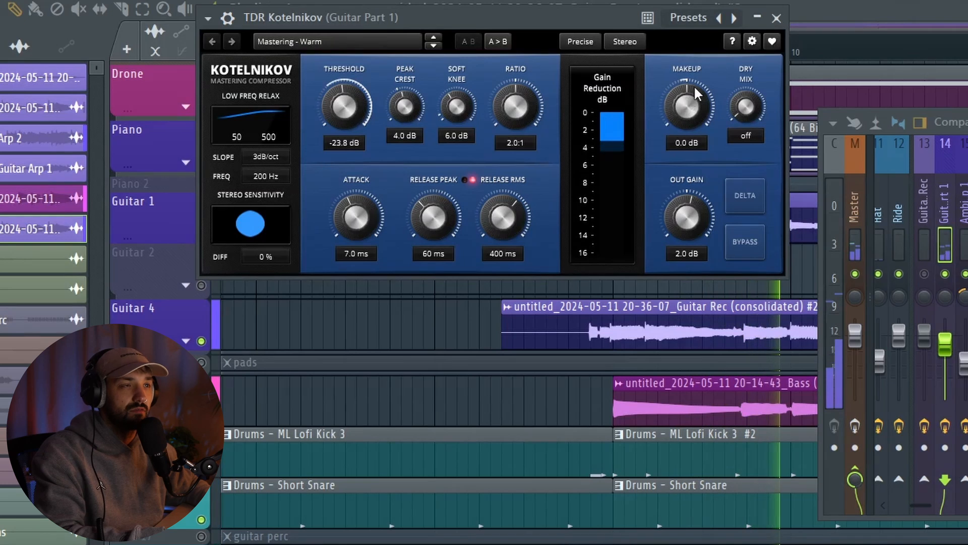
pyautogui.click(776, 18)
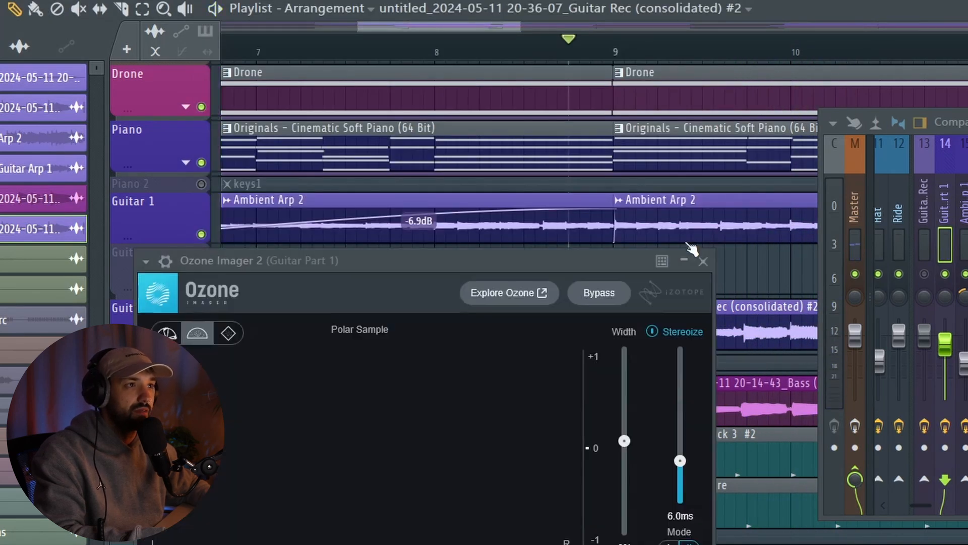
# - Review the Ozone Imager 2 stereo settings on Guitar Part 1, and close the plugin and the mixer
pyautogui.moveTo(562, 262); pyautogui.dragTo(660, 1)
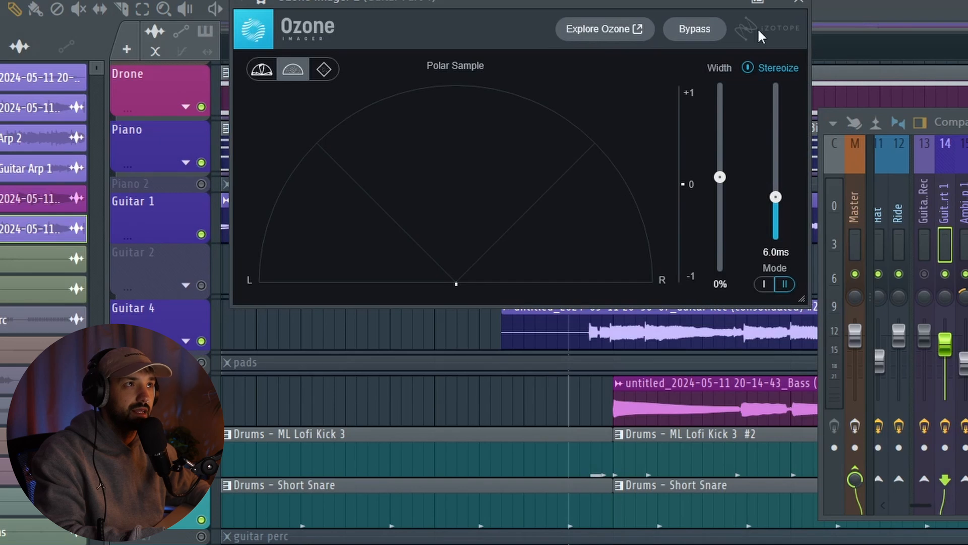
pyautogui.click(799, 2)
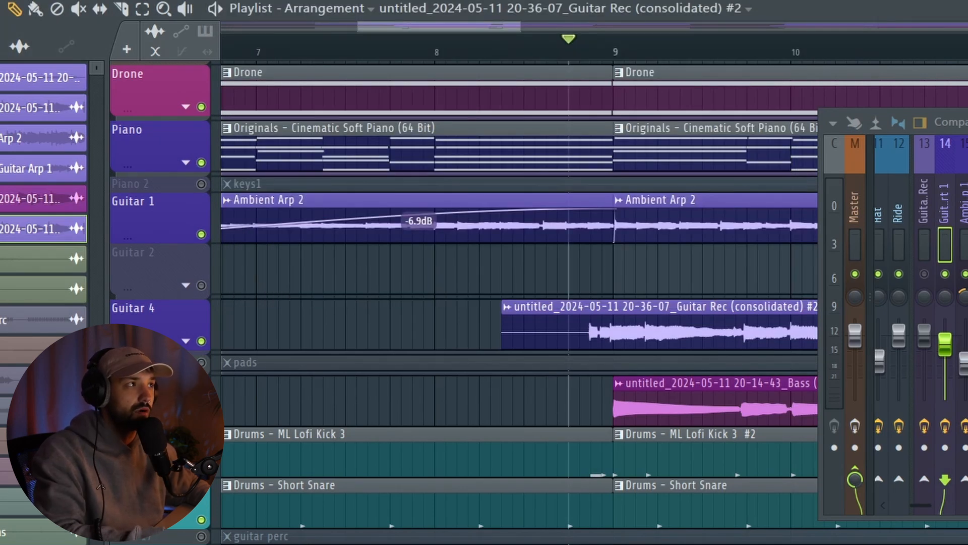
pyautogui.press('F9')
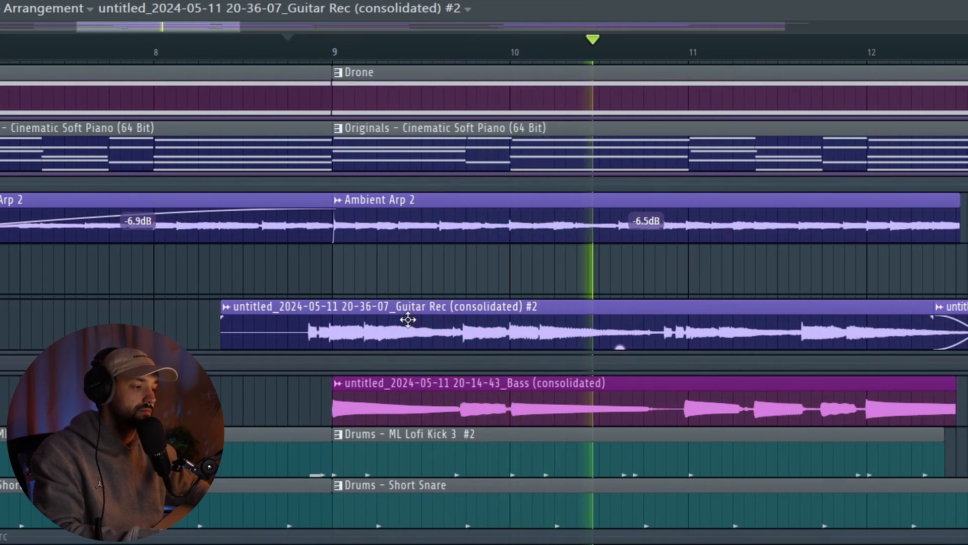
# - Solo the Guitar 2 track and audition its Ambient Guitar Arp 1 clip from bar 13
pyautogui.click(457, 44)
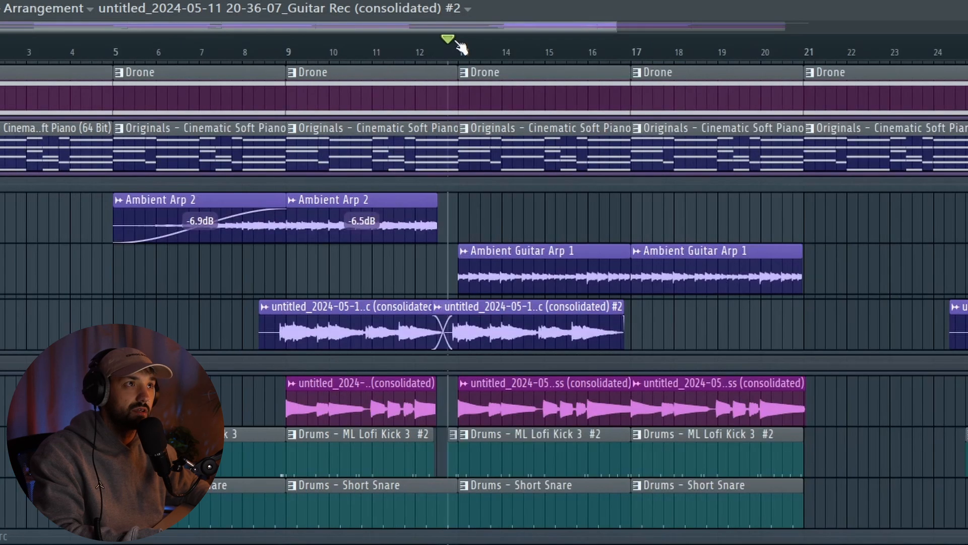
pyautogui.scroll(4, 513, 264)
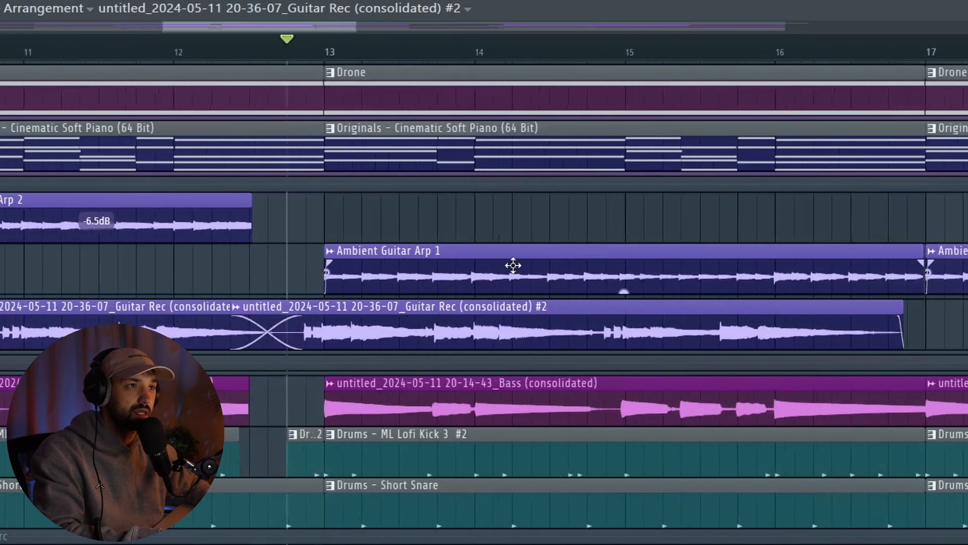
pyautogui.rightClick(1, 269)
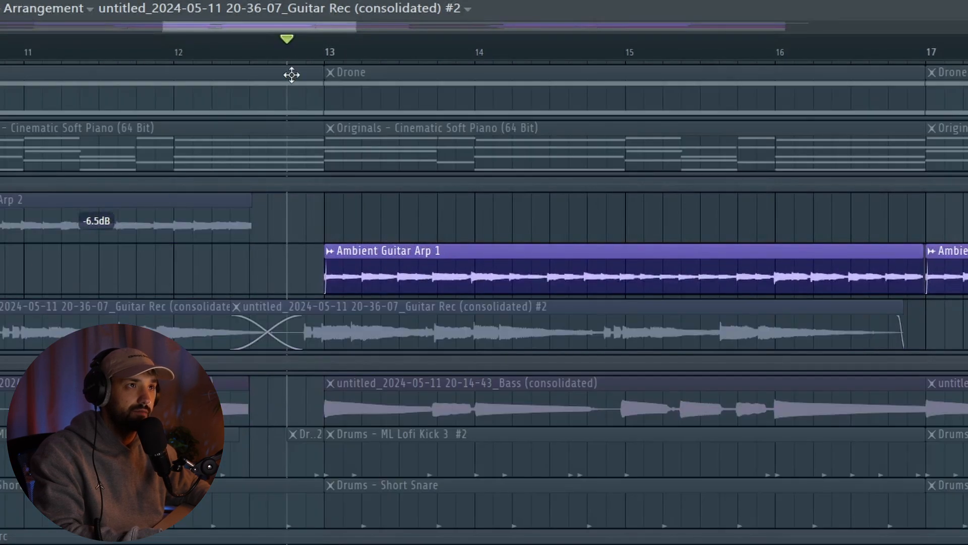
pyautogui.moveTo(283, 46)
pyautogui.mouseDown()
pyautogui.moveTo(272, 47)
pyautogui.moveTo(295, 42)
pyautogui.moveTo(237, 40)
pyautogui.moveTo(277, 41)
pyautogui.moveTo(251, 62)
pyautogui.moveTo(302, 71)
pyautogui.moveTo(274, 79)
pyautogui.moveTo(327, 79)
pyautogui.moveTo(244, 65)
pyautogui.moveTo(306, 59)
pyautogui.mouseUp()
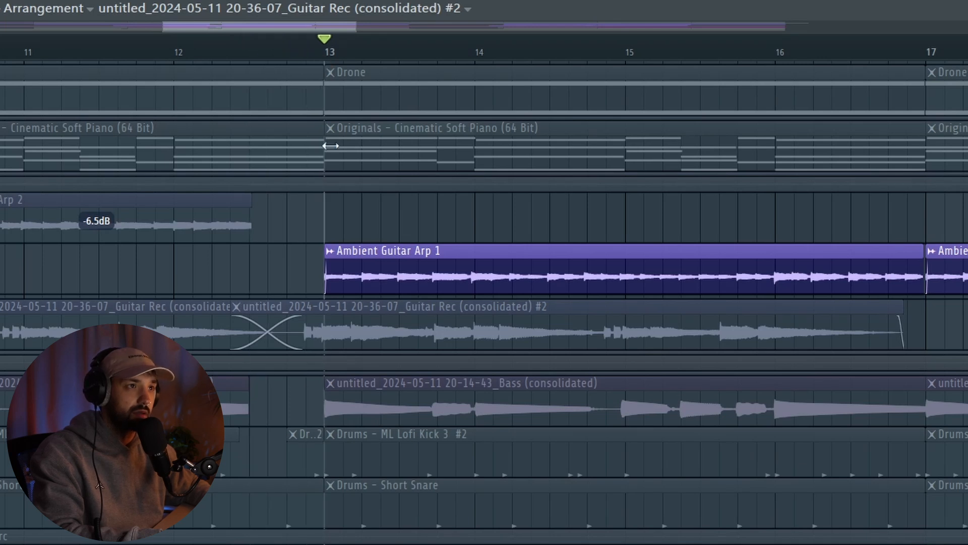
pyautogui.press('space')
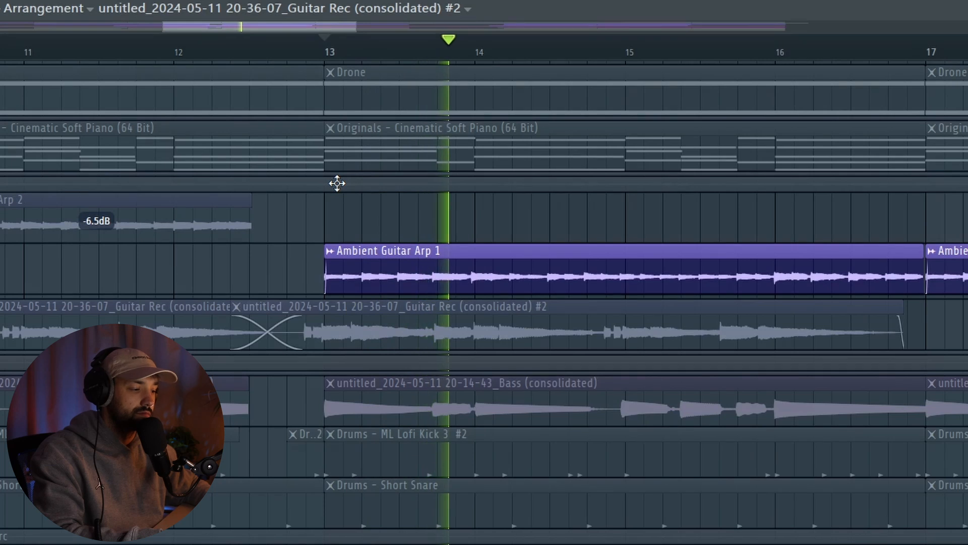
pyautogui.press('space')
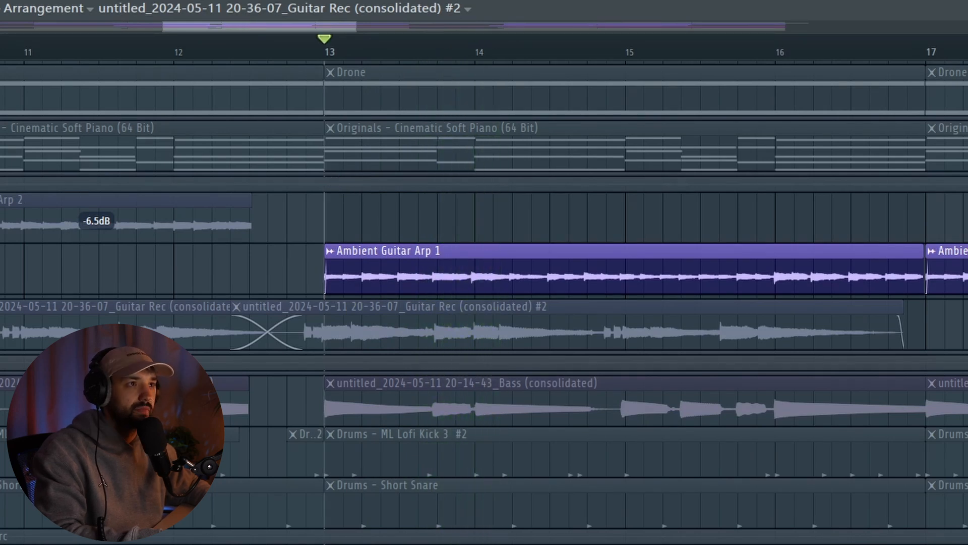
# - Review the Ozone 11 Equalizer curve on the Ambient Arp 1 mixer track, and close the plugin
pyautogui.press('F9')
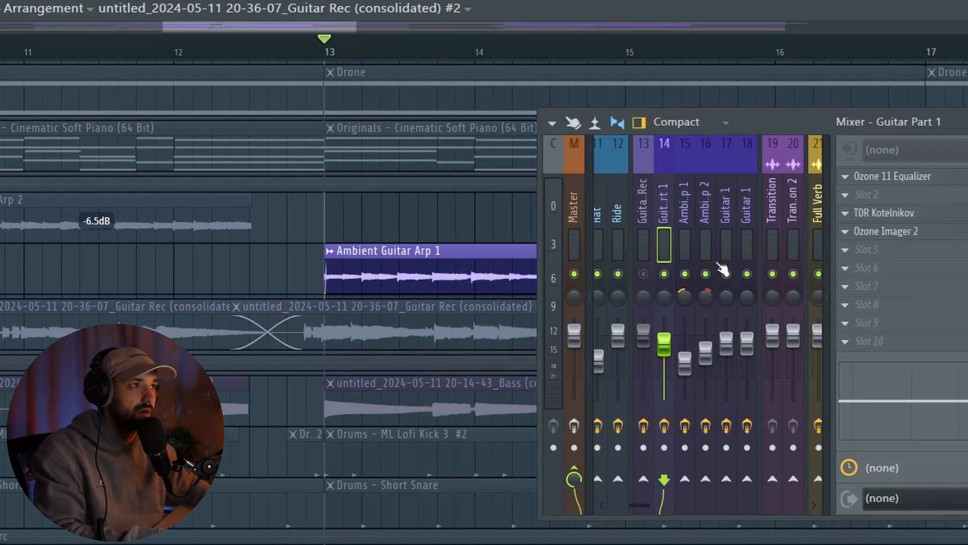
pyautogui.click(694, 296)
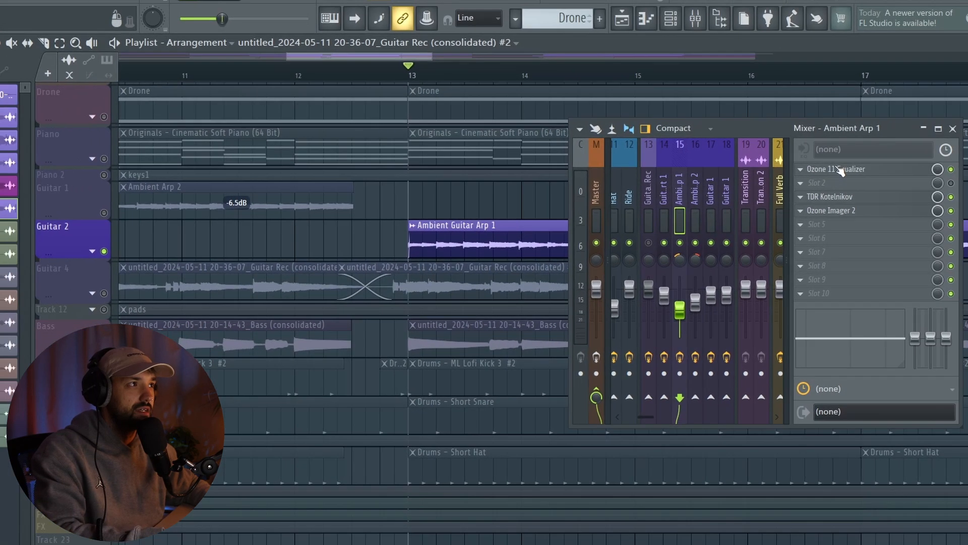
pyautogui.click(896, 176)
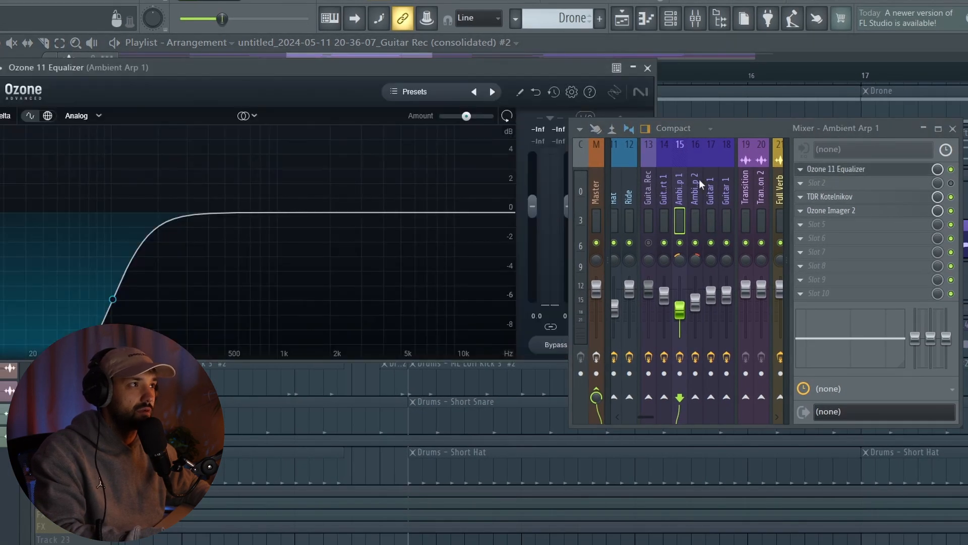
pyautogui.click(648, 67)
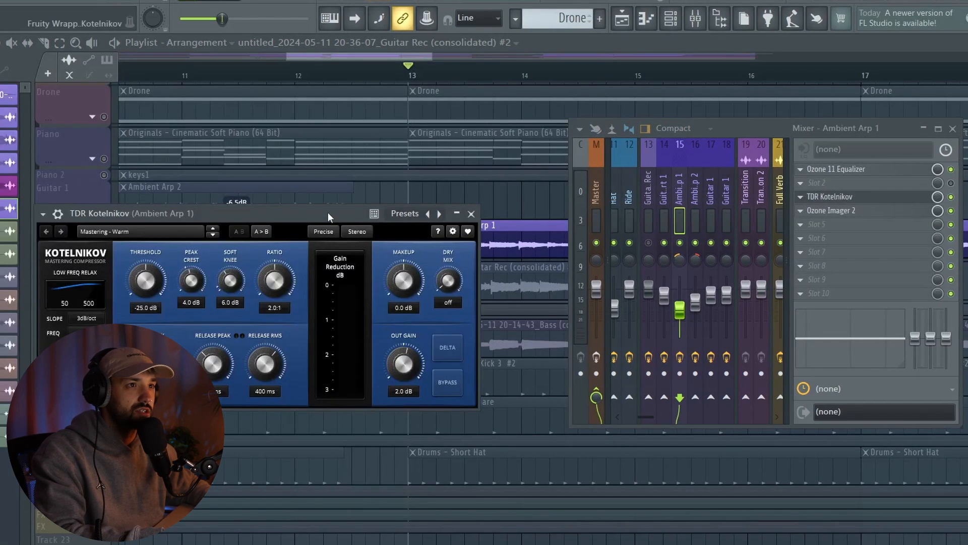
# - Examine TDR Kotelnikov's compression on Ambient Arp 1 during playback, and close the plugin
pyautogui.moveTo(328, 213); pyautogui.dragTo(343, 134)
pyautogui.press('space')
pyautogui.press('space')
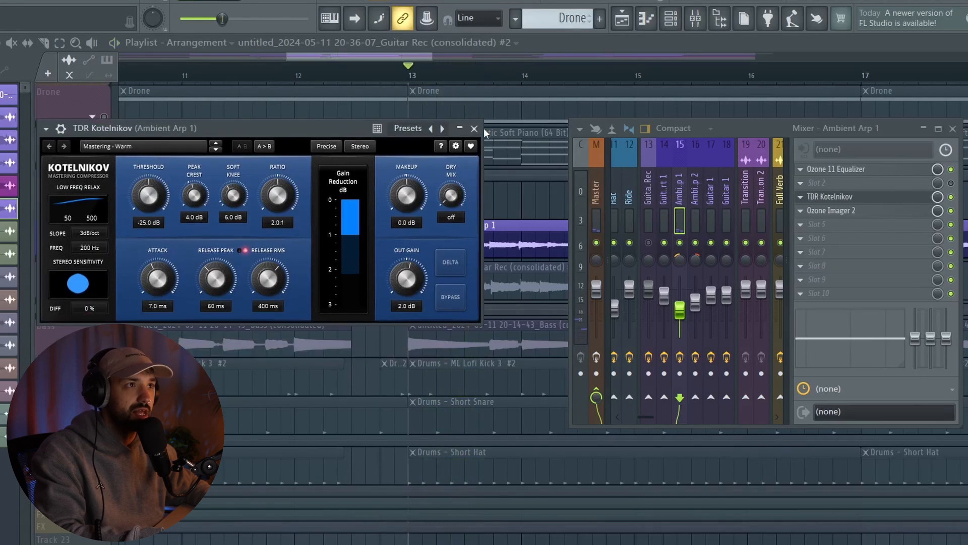
pyautogui.click(474, 128)
# - Review the Ozone Imager 2 stereo settings on Ambient Arp 1, and close the plugin and the mixer
pyautogui.click(852, 211)
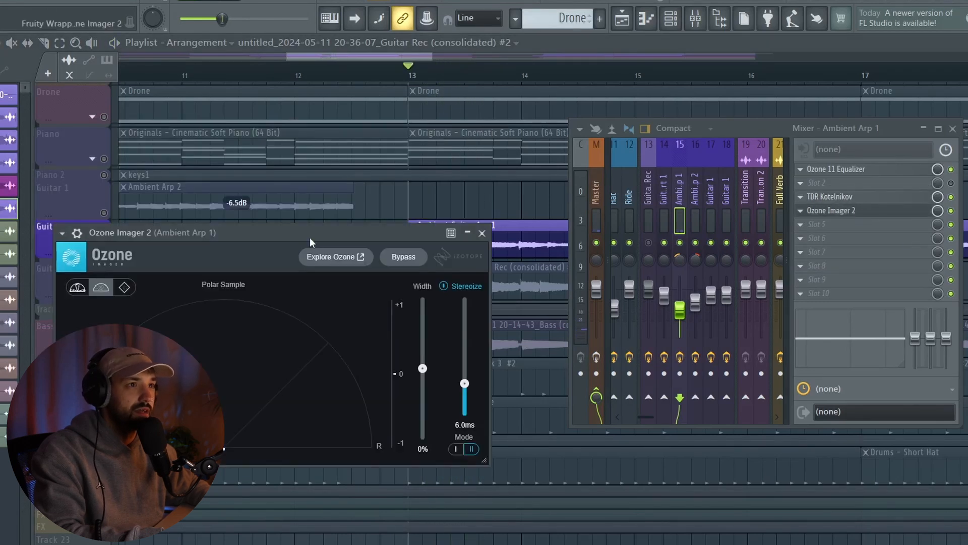
pyautogui.moveTo(290, 238); pyautogui.dragTo(360, 111)
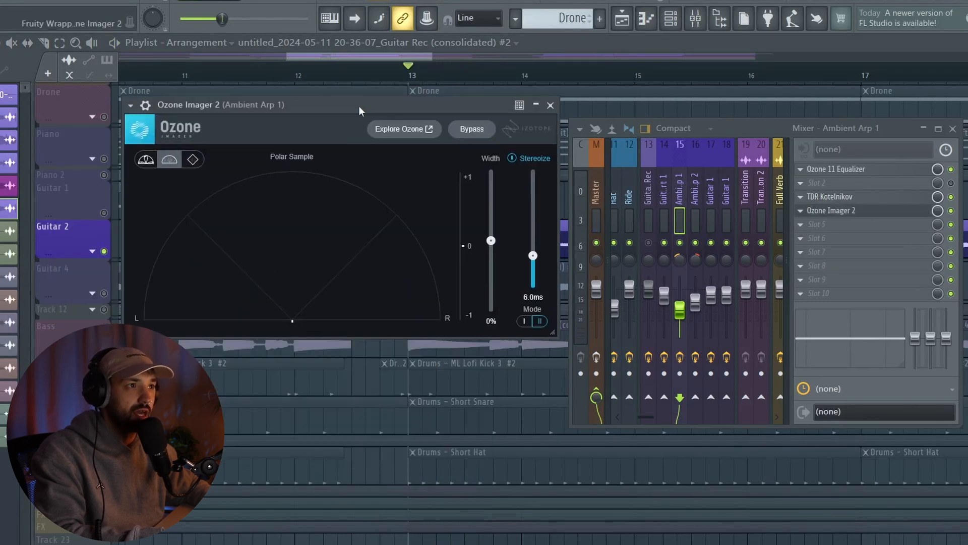
pyautogui.click(550, 106)
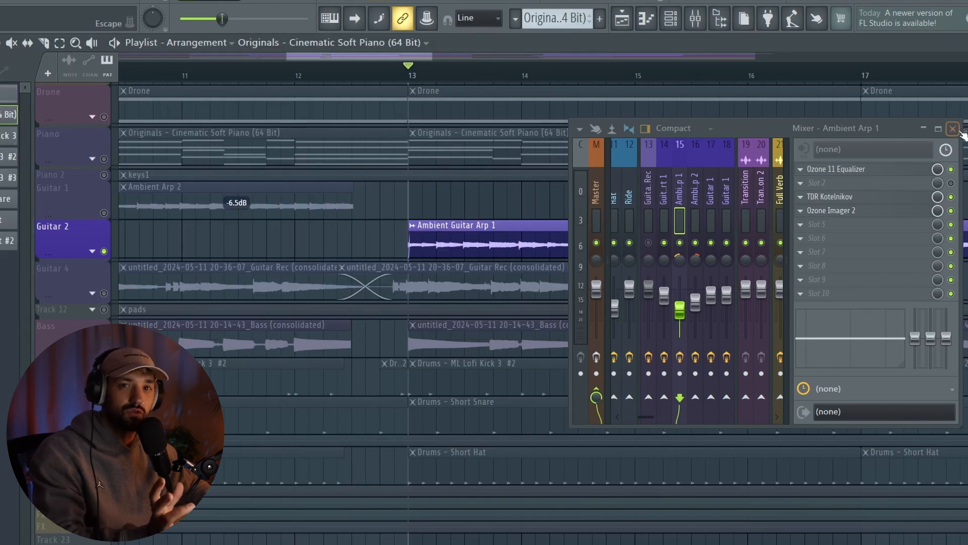
pyautogui.click(953, 128)
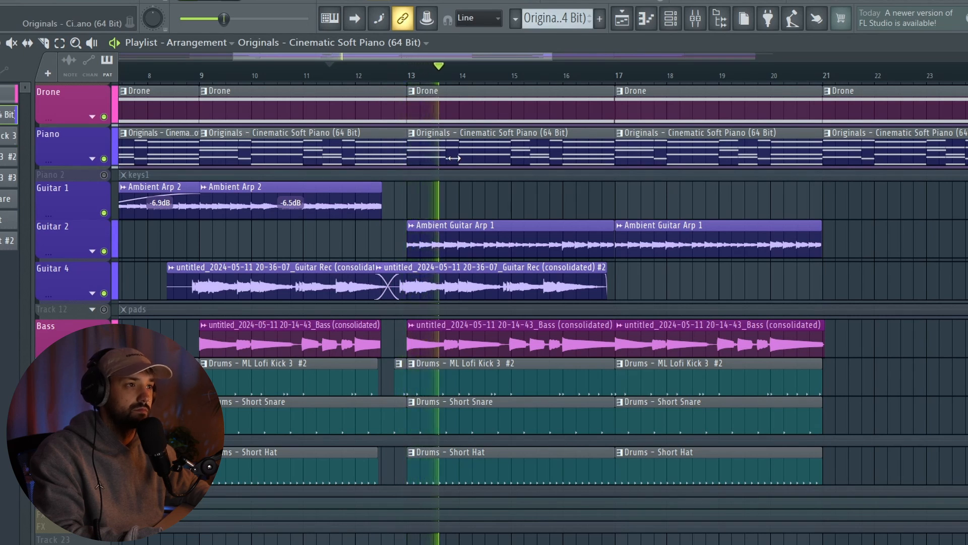
# - Stop playback of the full arrangement and return the playhead to bar 1
pyautogui.scroll(-5, 513, 113)
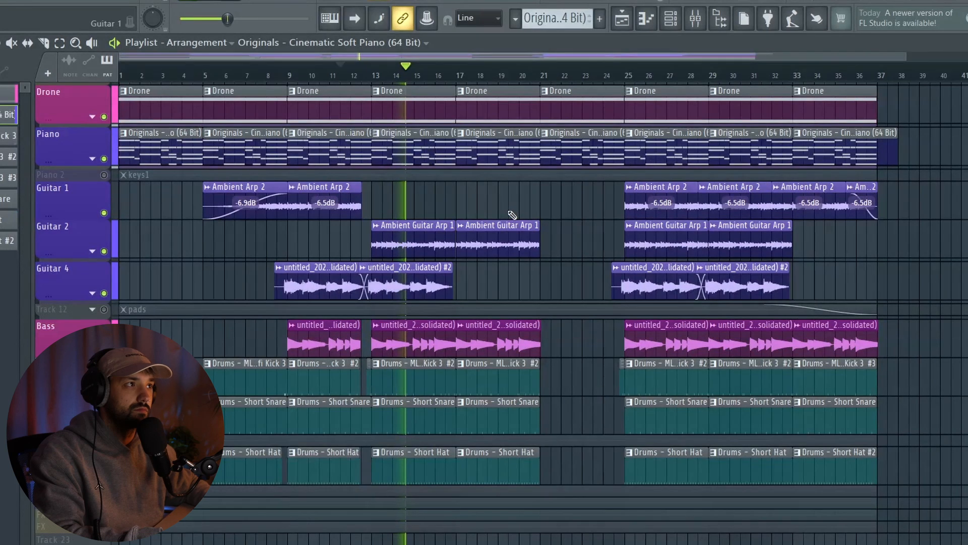
pyautogui.press('space')
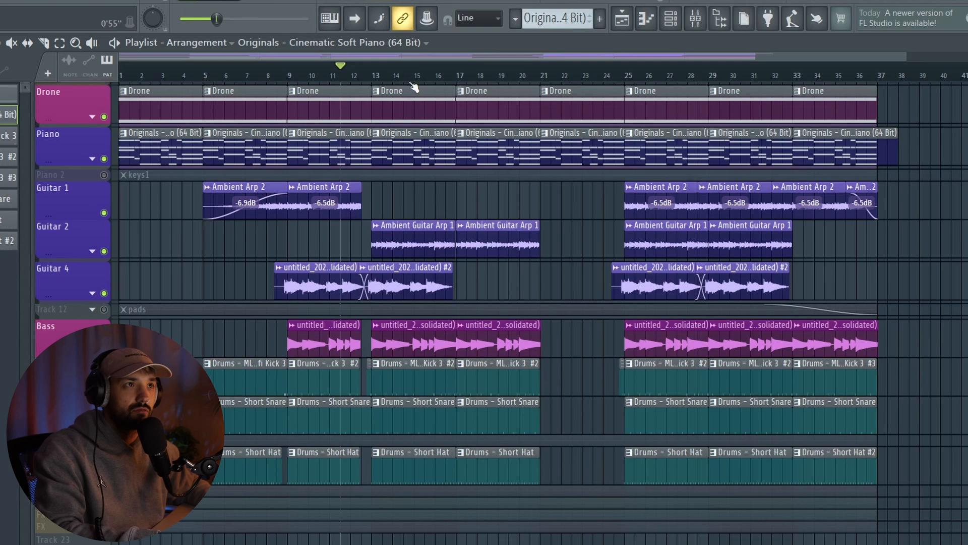
pyautogui.moveTo(464, 81); pyautogui.dragTo(120, 75)
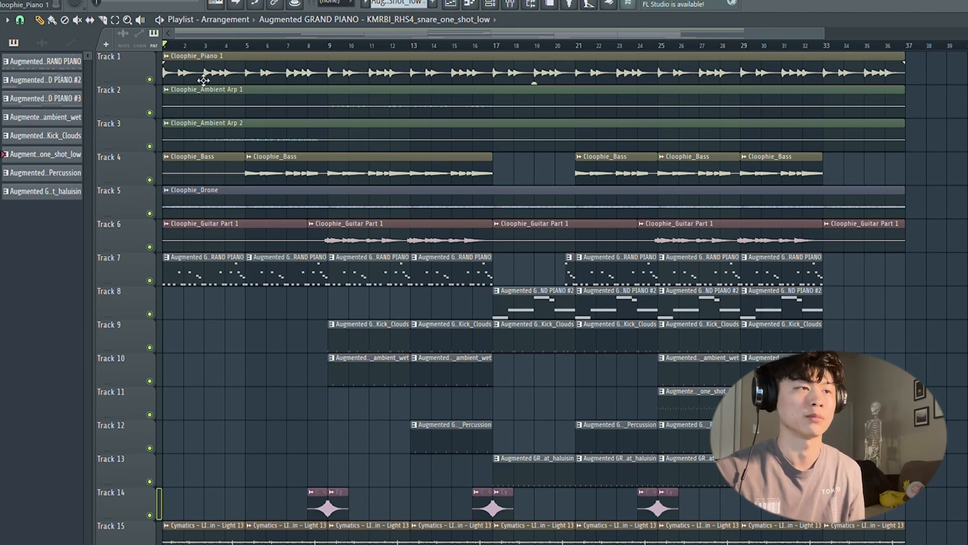
# - Review the effect chains on the Cloophie_Piano 1 and Cloophie_Guitar Part 1 mixer tracks, and close the mixer
pyautogui.click(510, 5)
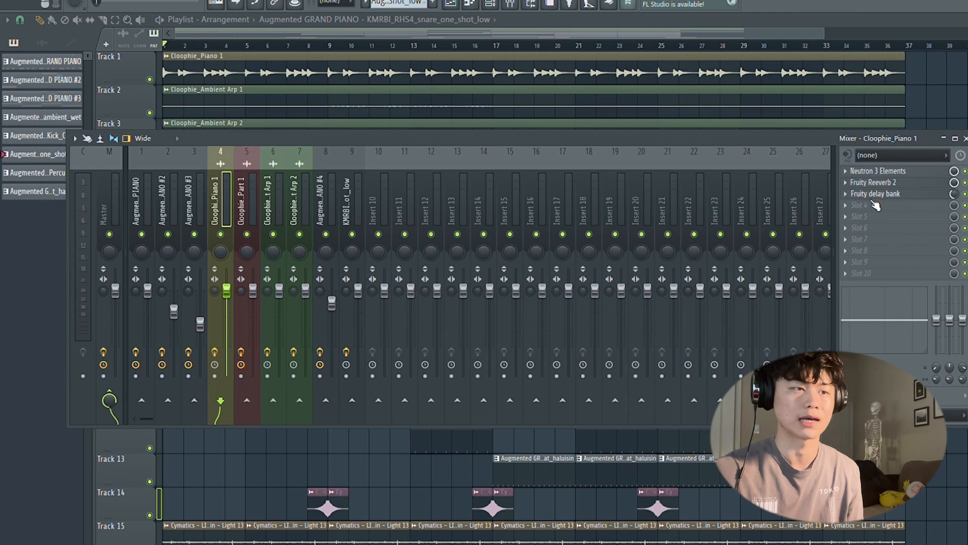
pyautogui.press('Escape')
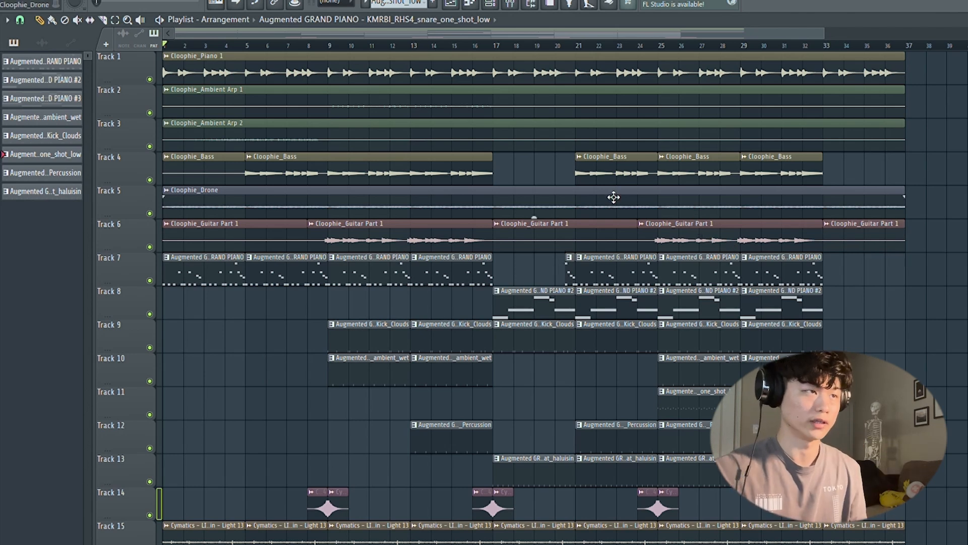
pyautogui.press('F9')
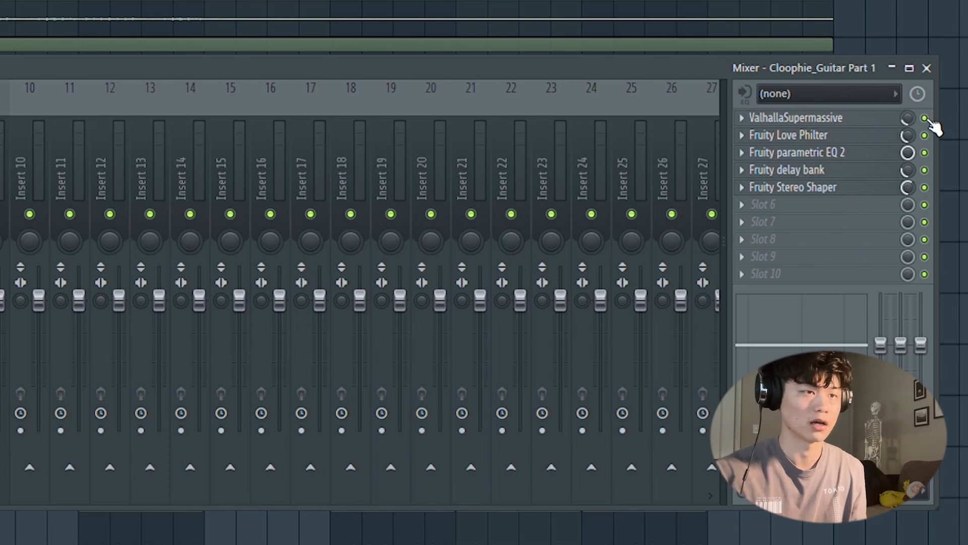
pyautogui.click(927, 68)
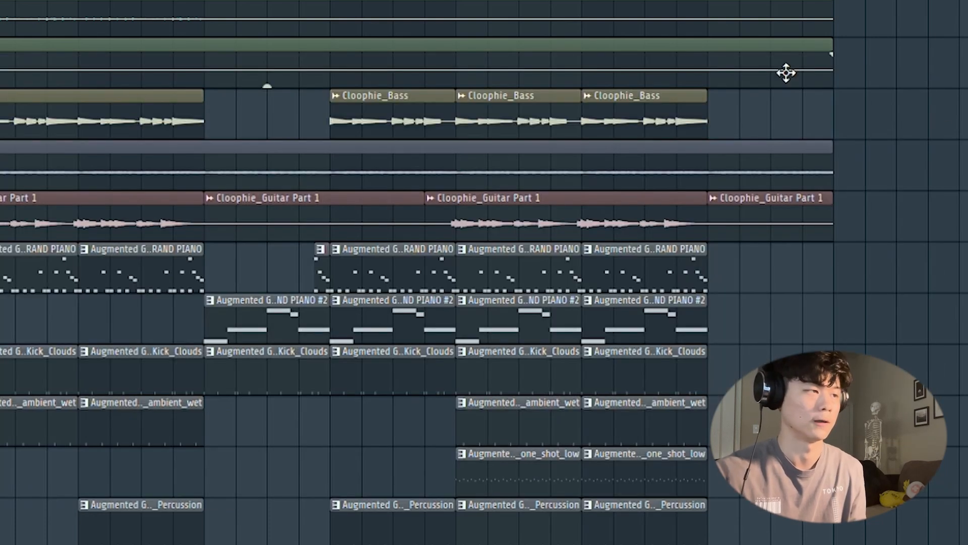
pyautogui.press('F9')
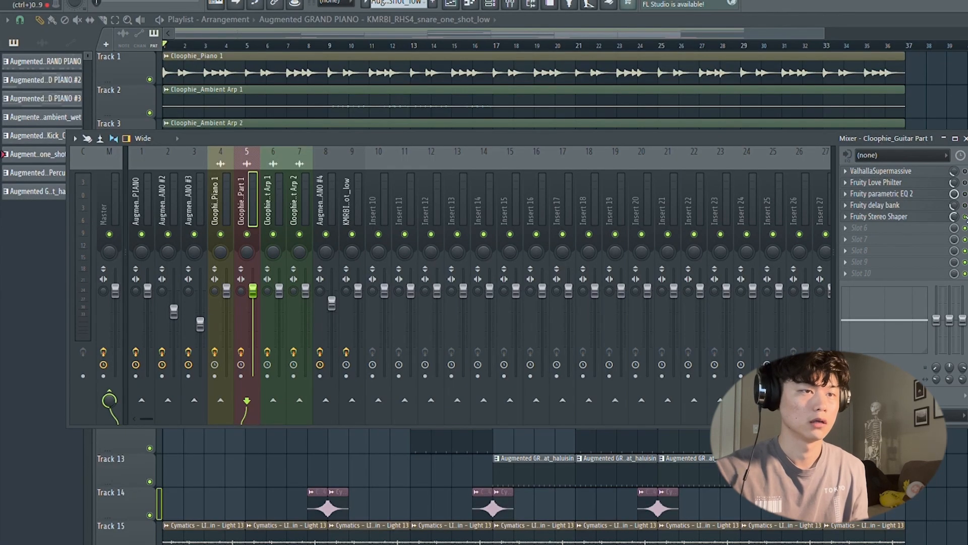
pyautogui.click(964, 138)
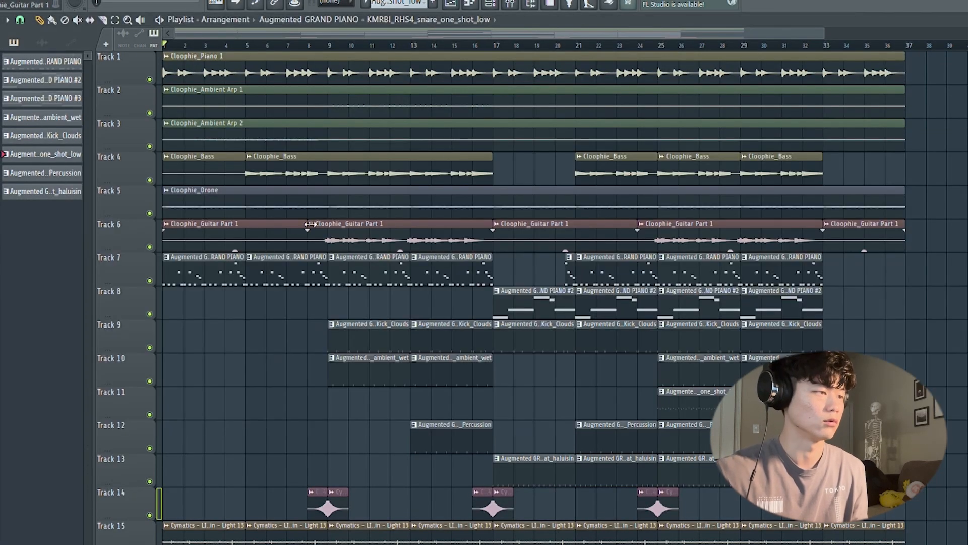
# - Mute the Augmented GRAND PIANO patterns on Track 7 and the Cloophie_Bass clips on Track 4
pyautogui.click(149, 280)
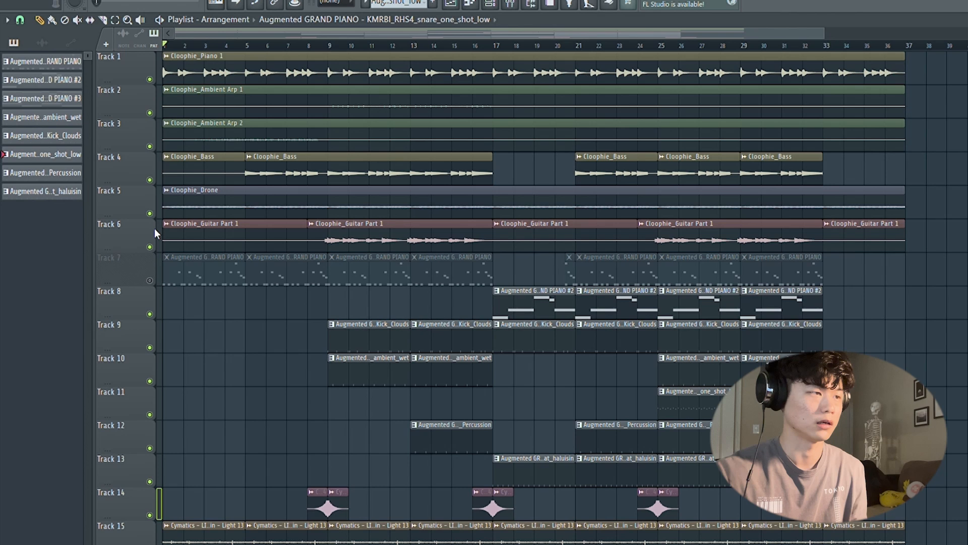
pyautogui.click(150, 180)
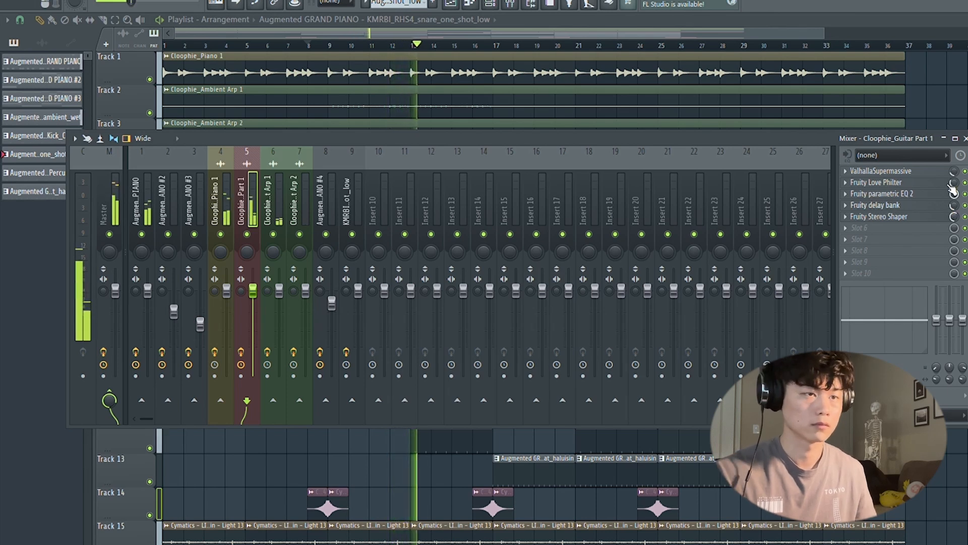
# - Stop playback, review the effect chain on the Cloophie_Guitar Part 1 mixer track, and close the mixer
pyautogui.press('space')
pyautogui.press('F9')
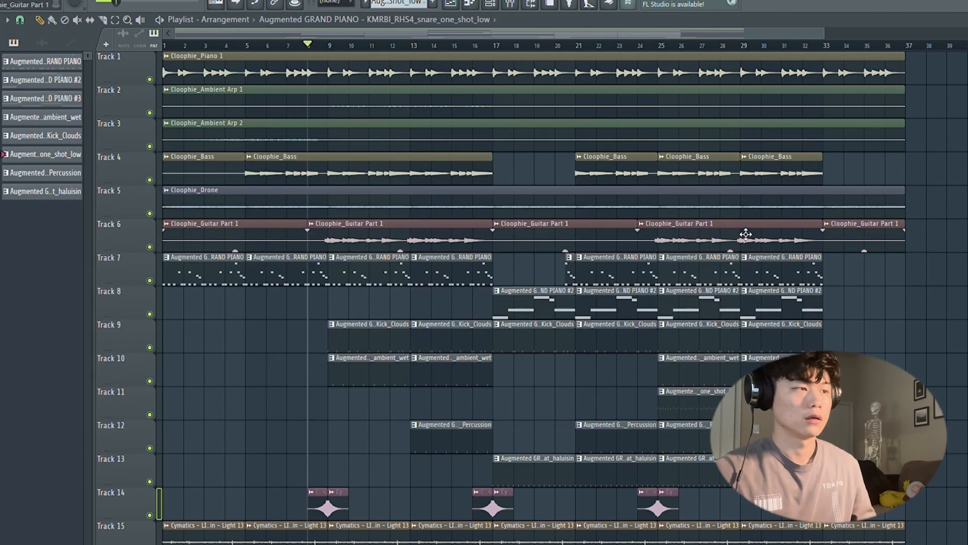
pyautogui.click(509, 5)
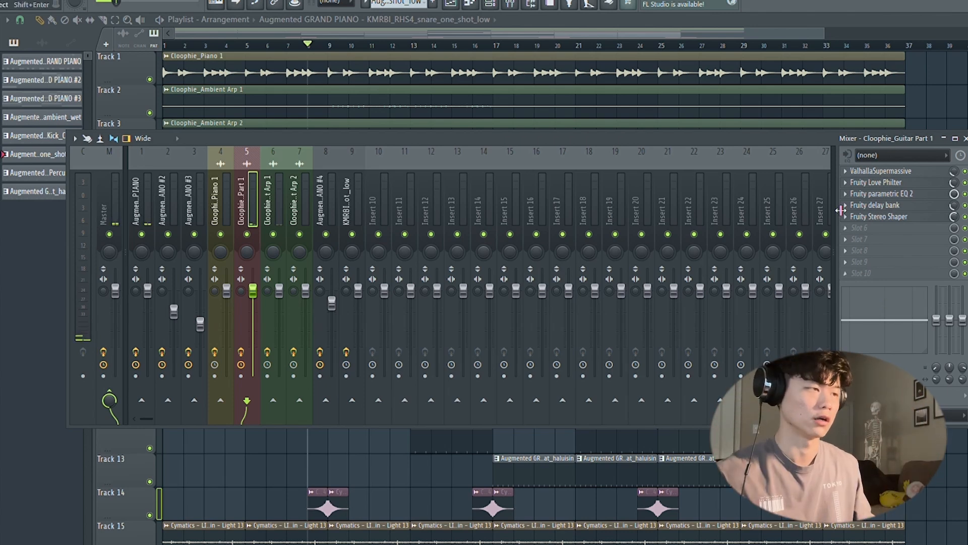
pyautogui.press('F9')
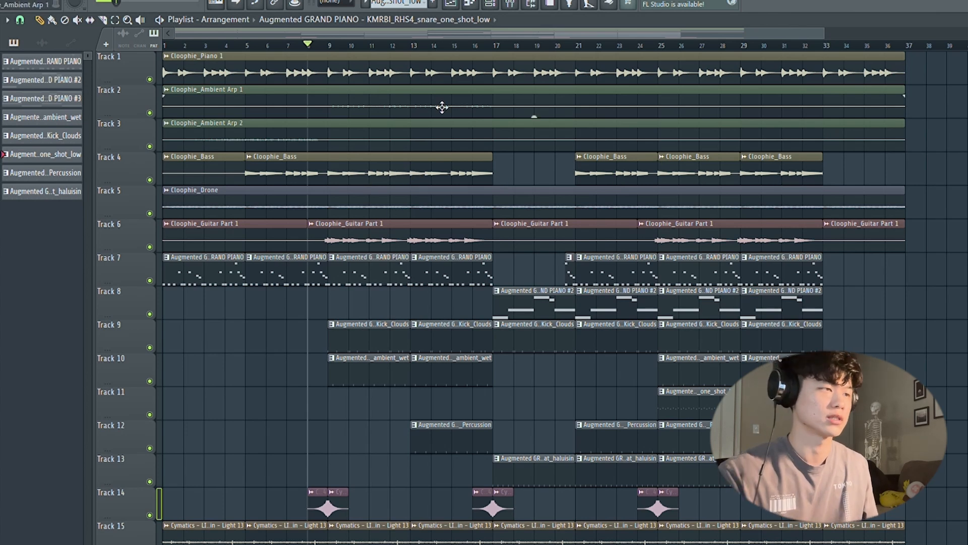
# - Examine the Augmented GRAND PIANO pattern's notes from Track 7 and its instrument preset, and close the plugin
pyautogui.click(373, 264)
pyautogui.click(471, 4)
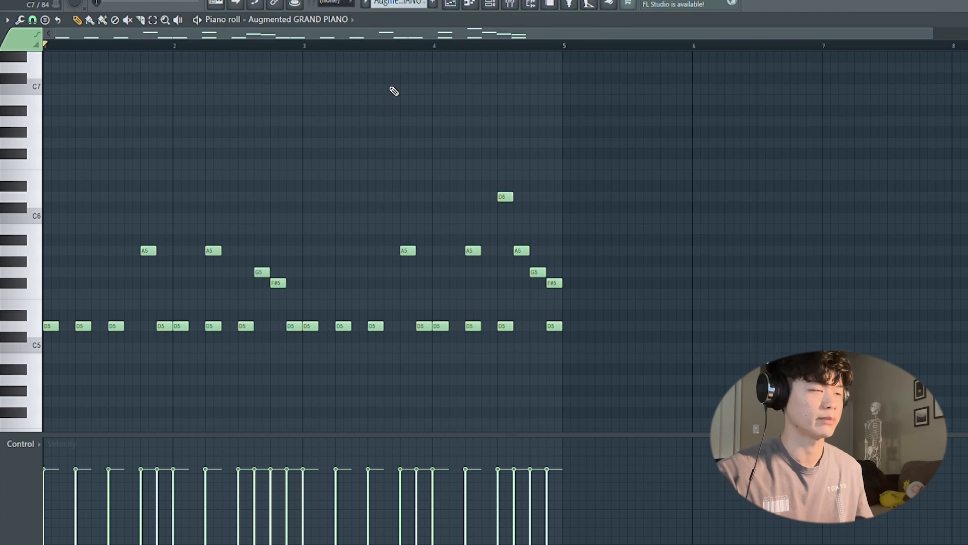
pyautogui.press('Escape')
pyautogui.click(493, 5)
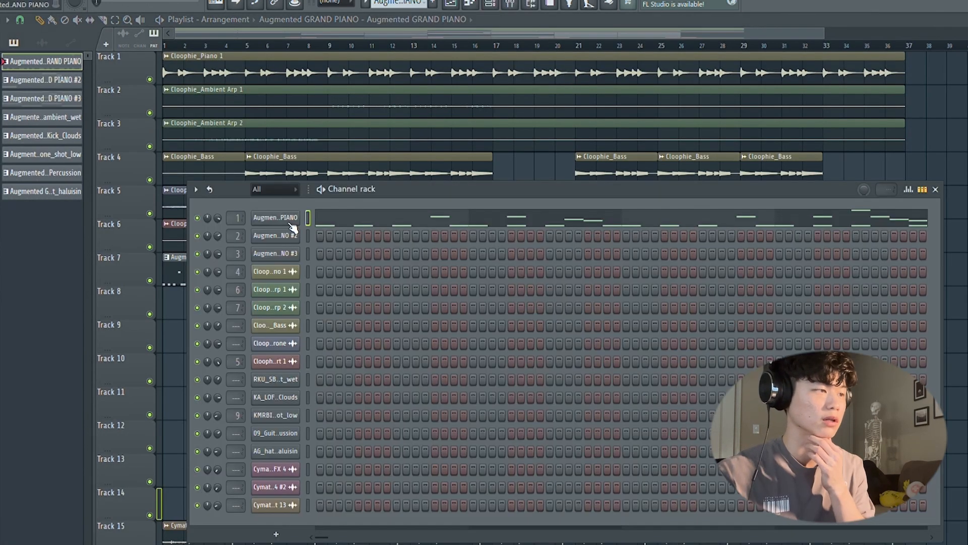
pyautogui.click(280, 218)
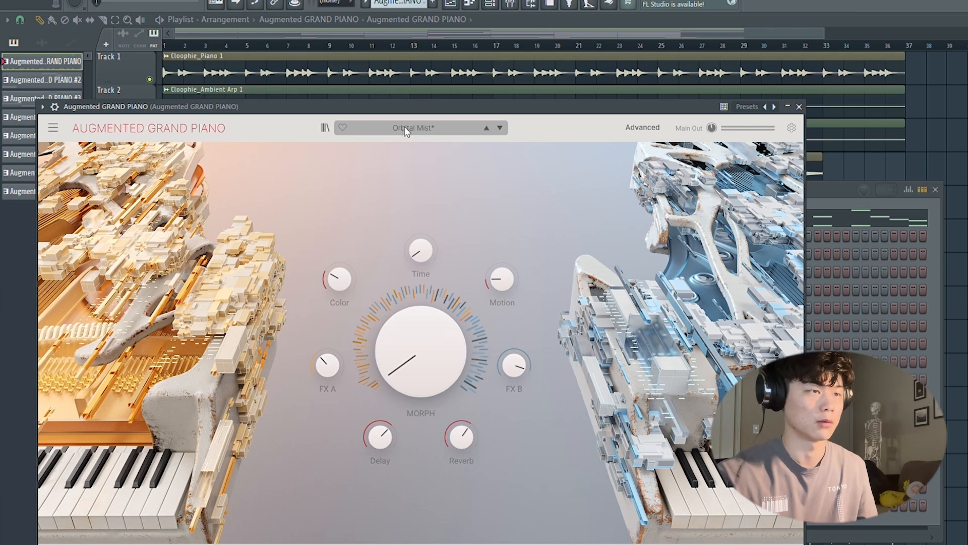
pyautogui.click(799, 107)
# - Audition the Augmented GRAND PIANO pattern in the piano roll, and close the piano roll and channel rack
pyautogui.click(478, 6)
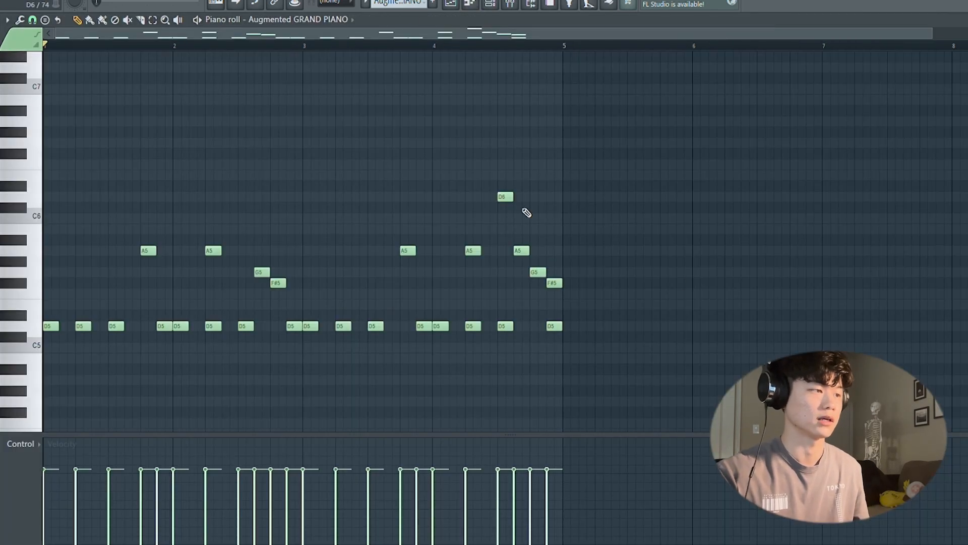
pyautogui.press('space')
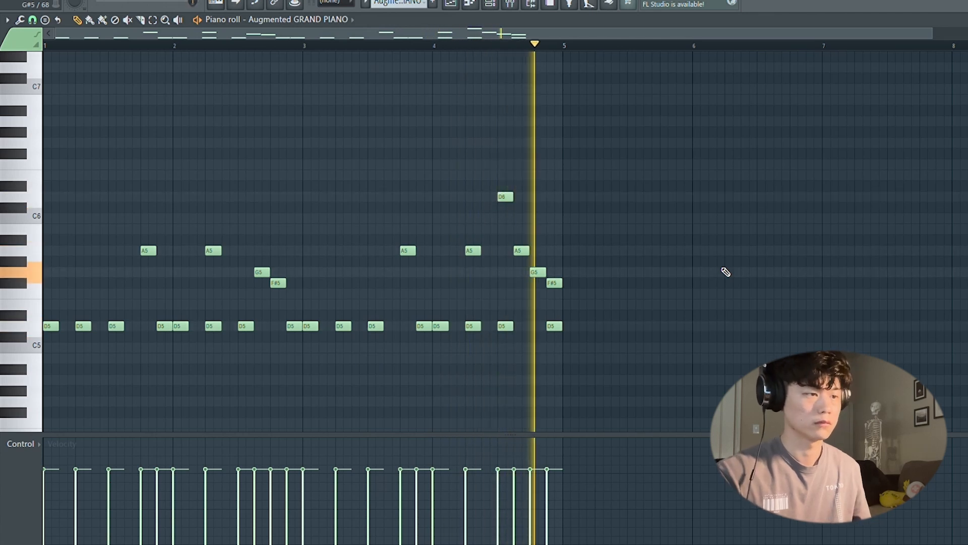
pyautogui.press('space')
pyautogui.press('Escape')
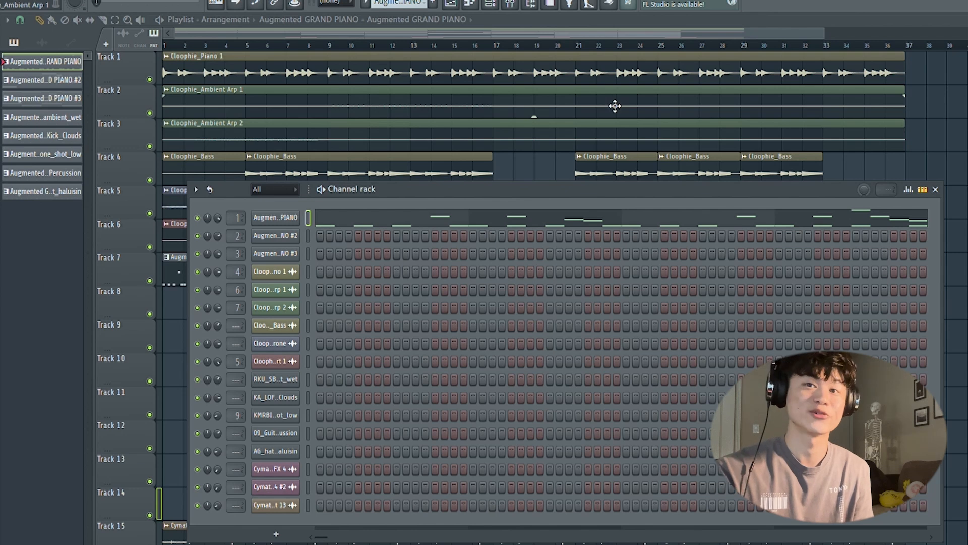
pyautogui.click(935, 189)
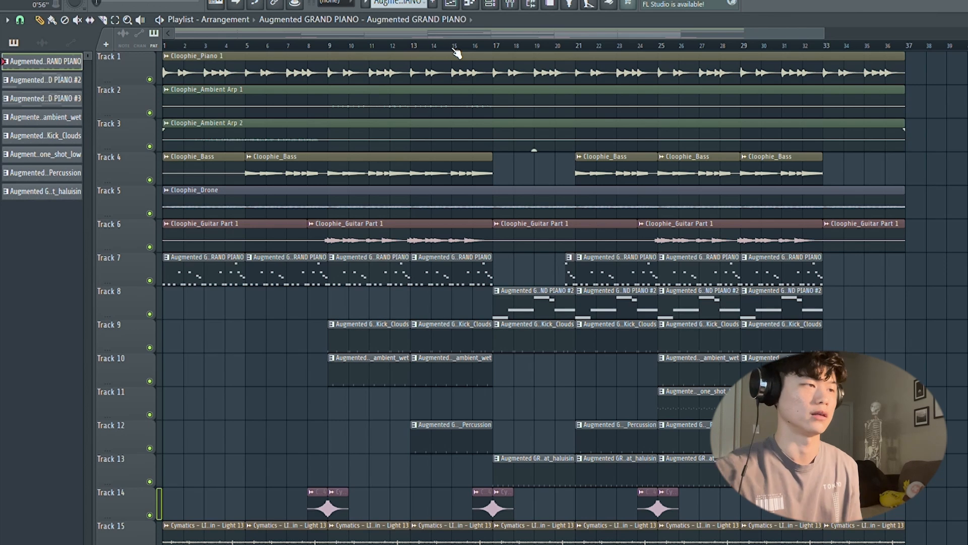
# - Play the arrangement from about bar 16 into the section at bar 17, and stop playback
pyautogui.click(480, 46)
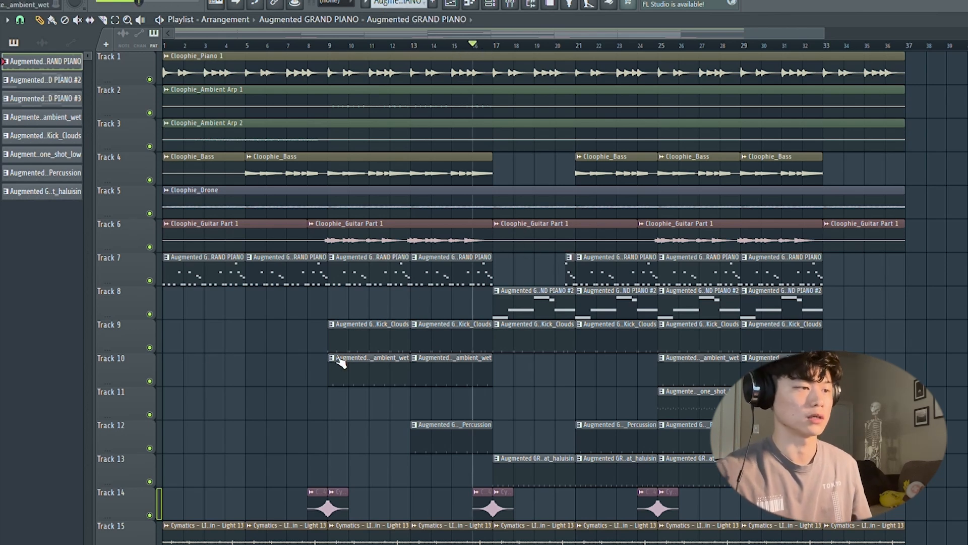
pyautogui.press('space')
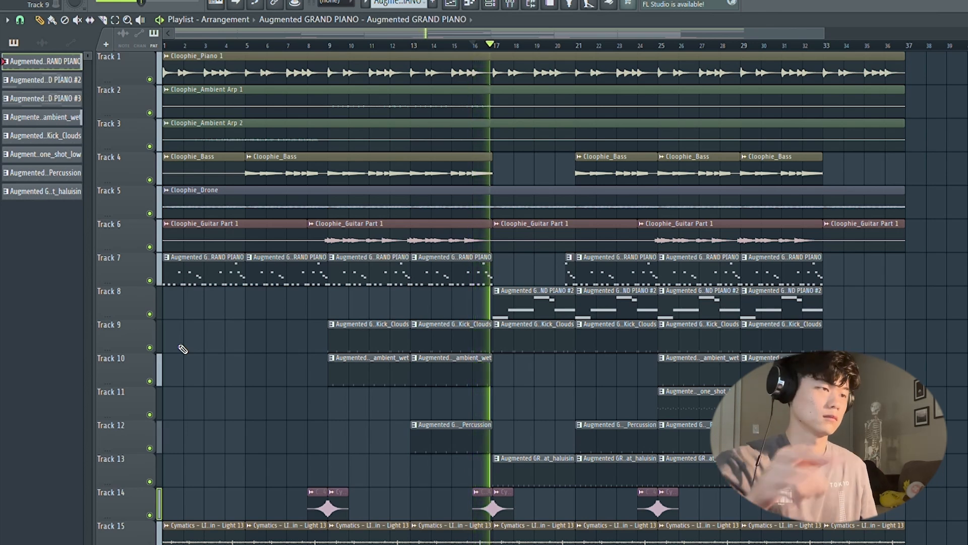
pyautogui.press('space')
# - Select the Augmented GRAND PIANO #2 pattern on Track 8 and review its instrument's preset, closing the plugin when done
pyautogui.click(558, 316)
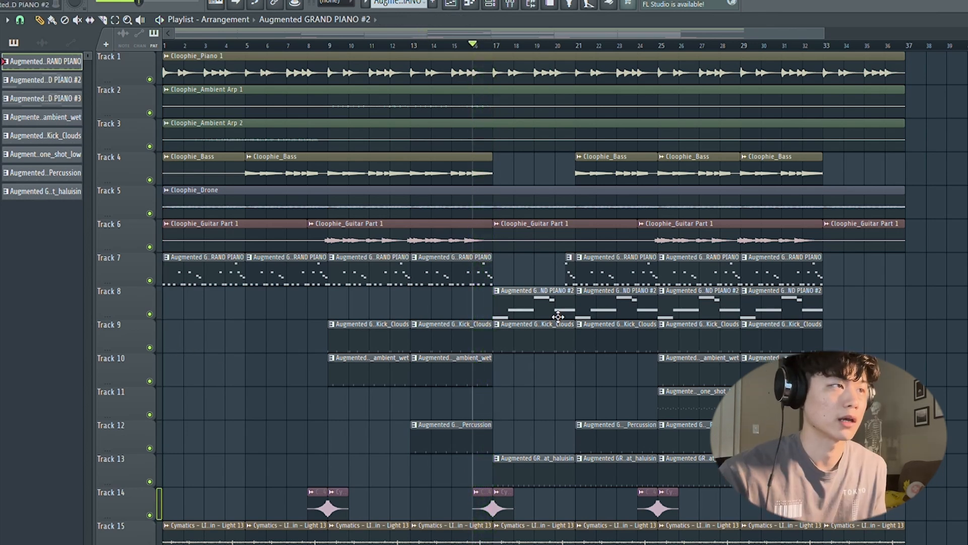
pyautogui.click(493, 5)
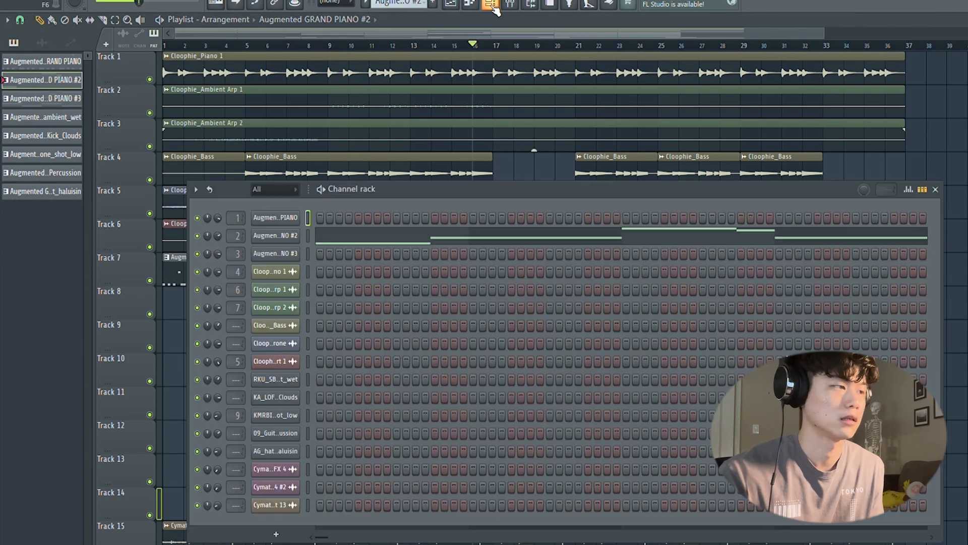
pyautogui.click(280, 236)
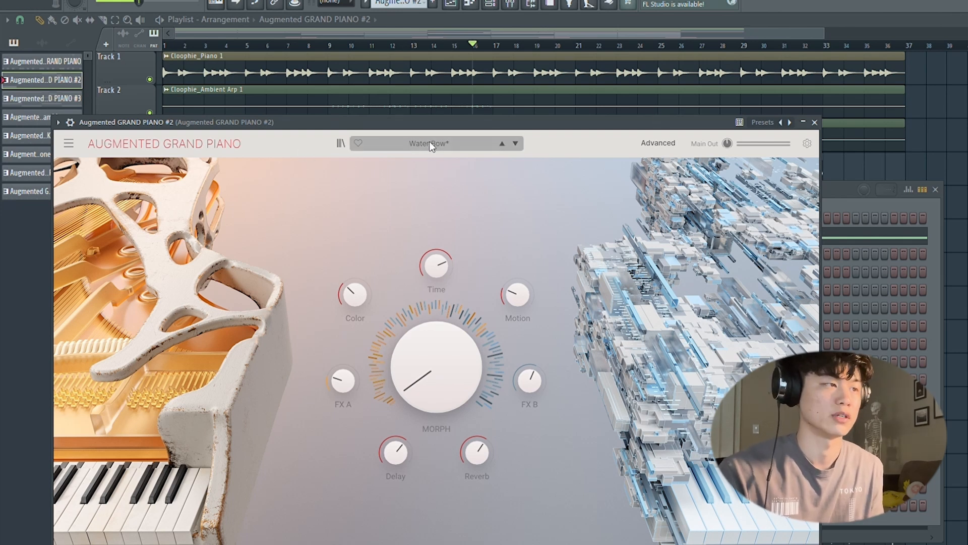
pyautogui.click(814, 122)
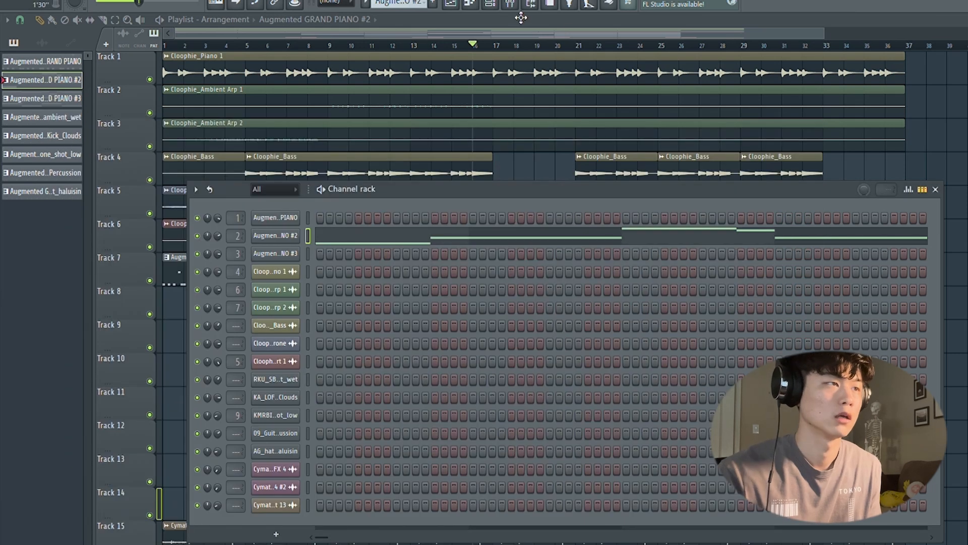
# - Review the effect chain on the Augmented GRAND PIANO #2 mixer track, and close the mixer and channel rack
pyautogui.click(511, 4)
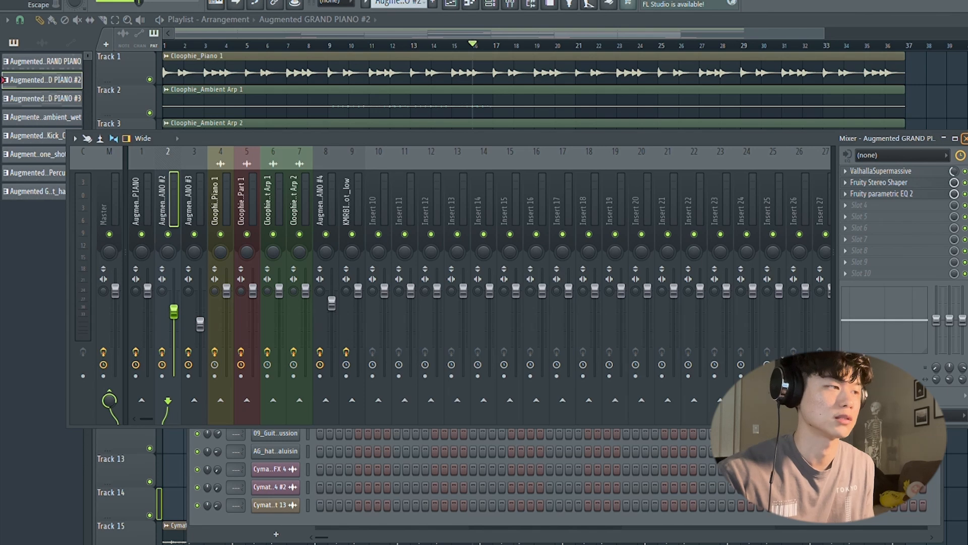
pyautogui.press('Escape')
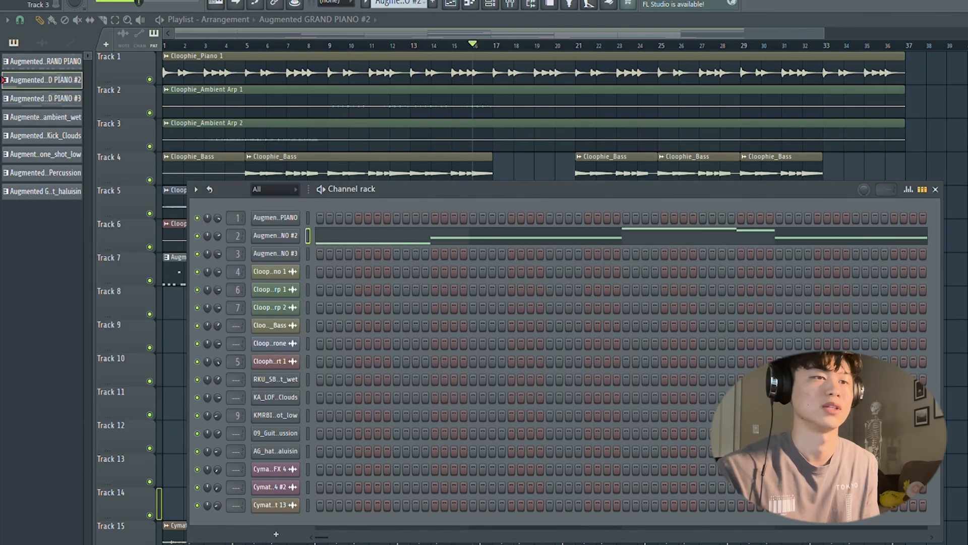
pyautogui.click(937, 190)
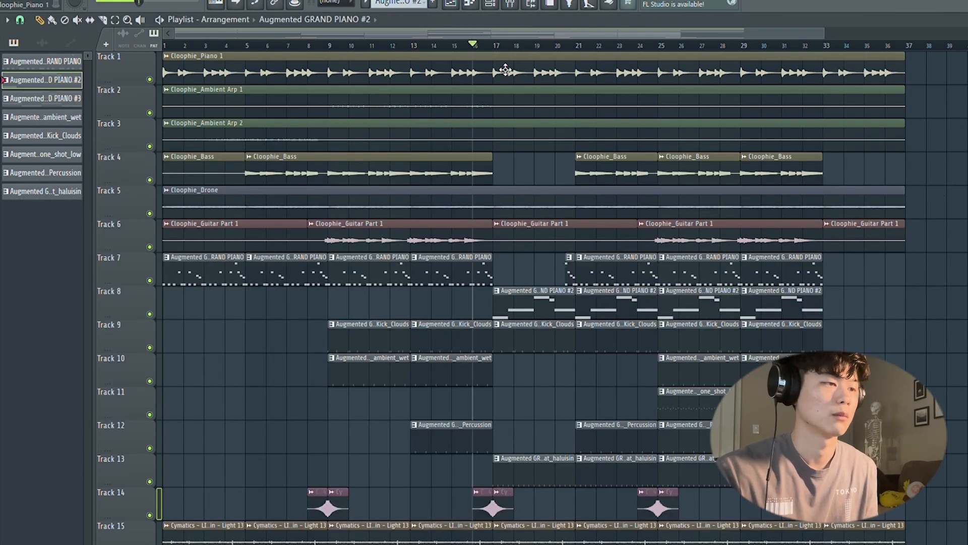
# - Switch to pattern playback, audition the Augmented GRAND PIANO #2 notes in the piano roll, and return to the playlist
pyautogui.click(105, 0)
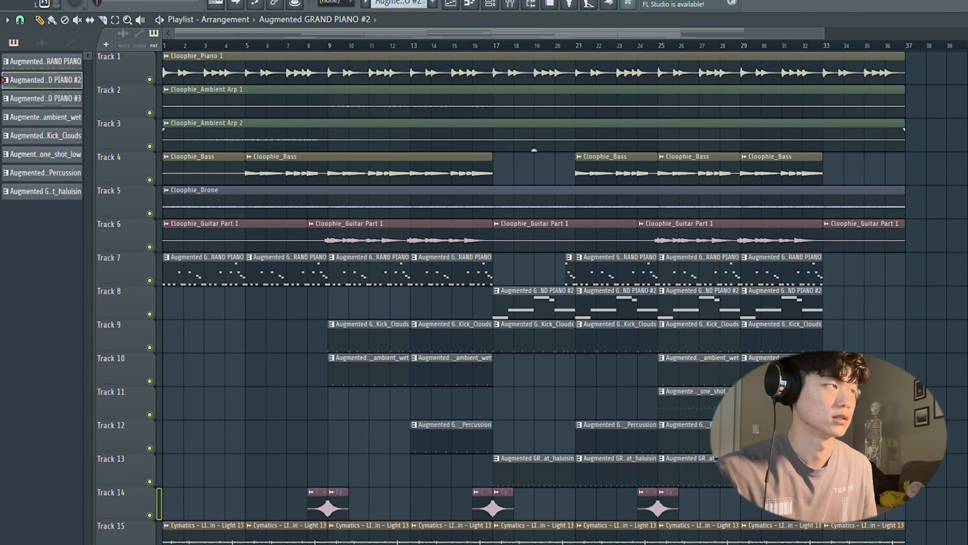
pyautogui.click(470, 4)
pyautogui.scroll(-5, 389, 145)
pyautogui.press('space')
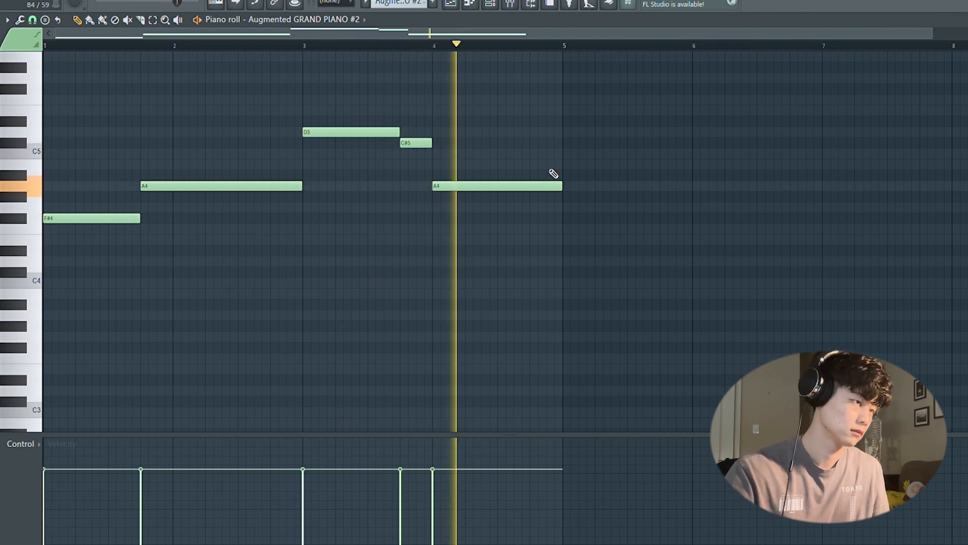
pyautogui.press('space')
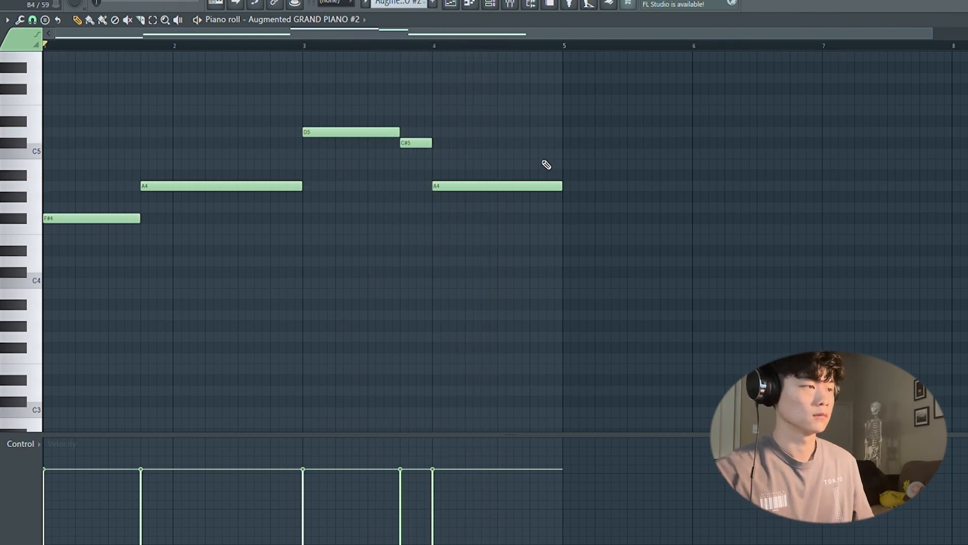
pyautogui.press('F5')
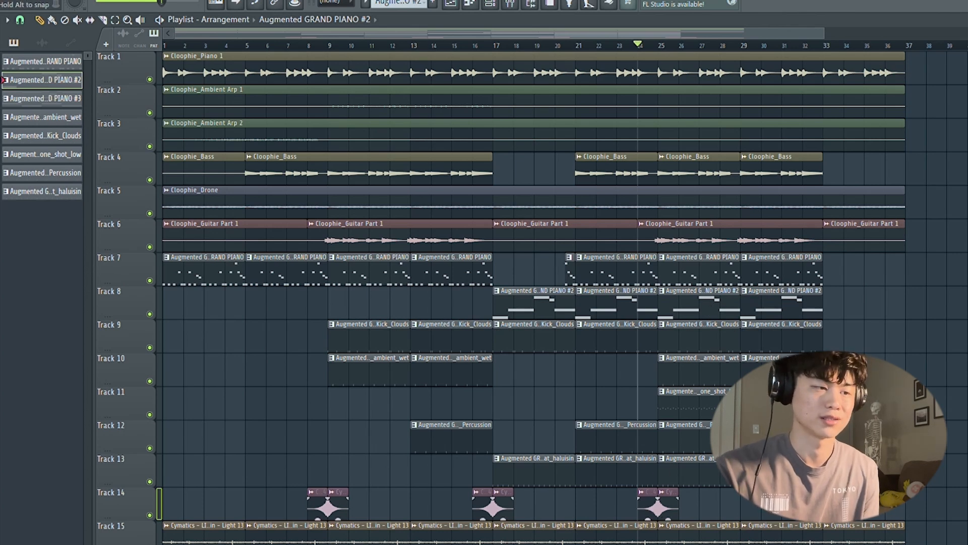
# - Select the KA_LOFI_Kick_Clouds pattern on Track 9, review its steps in the channel rack, and close the rack
pyautogui.click(703, 343)
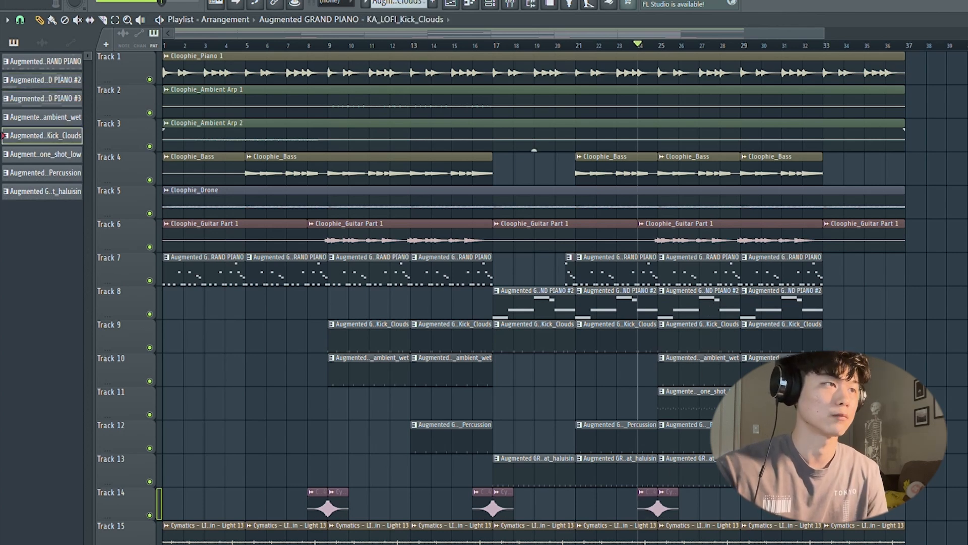
pyautogui.click(491, 4)
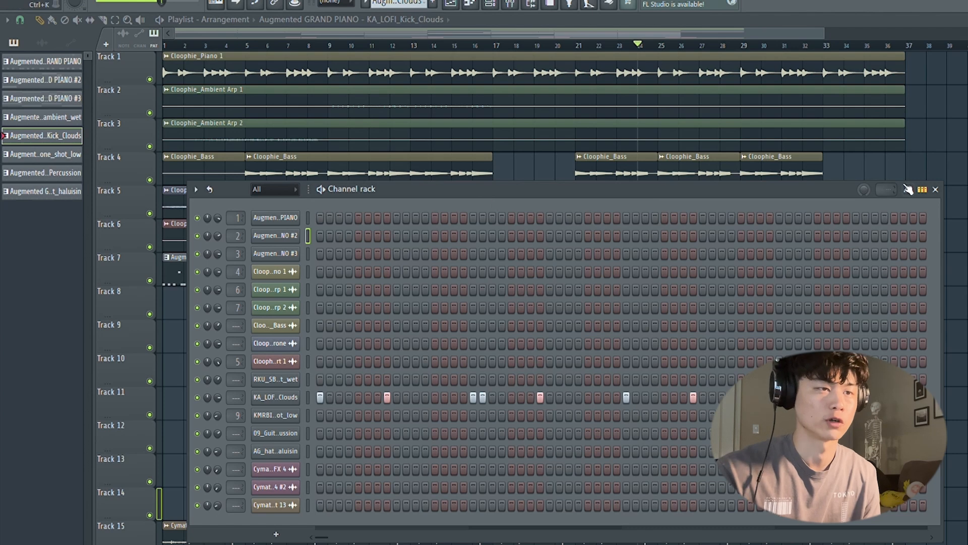
pyautogui.click(935, 189)
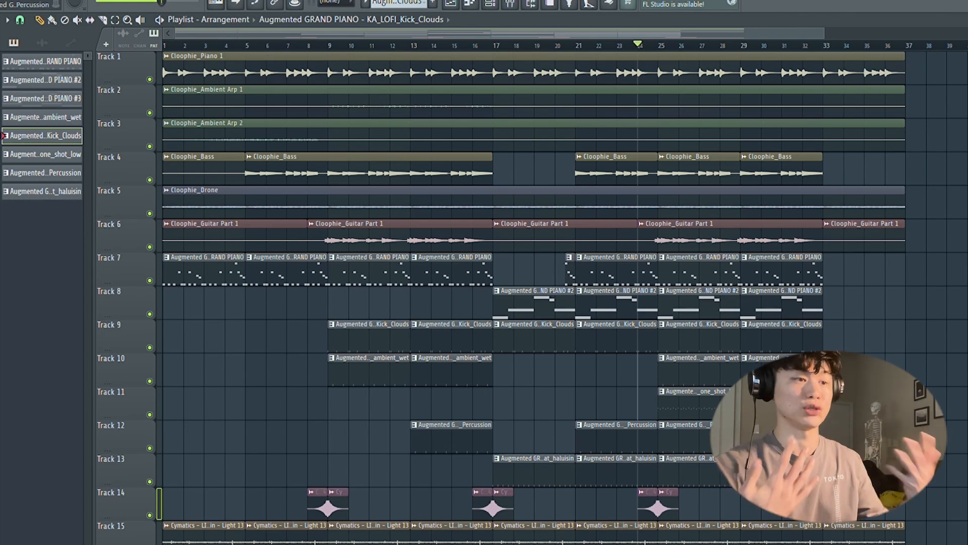
pyautogui.press('F6')
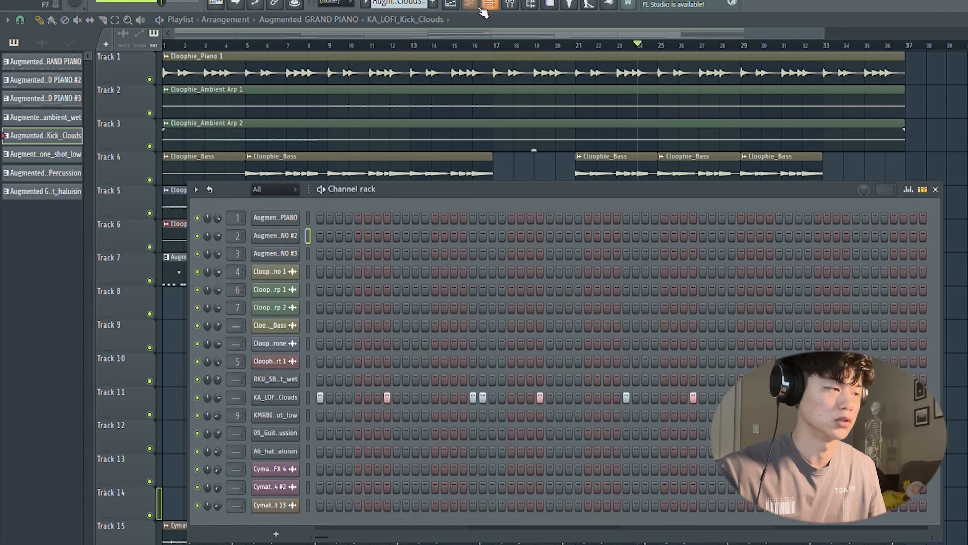
pyautogui.click(936, 190)
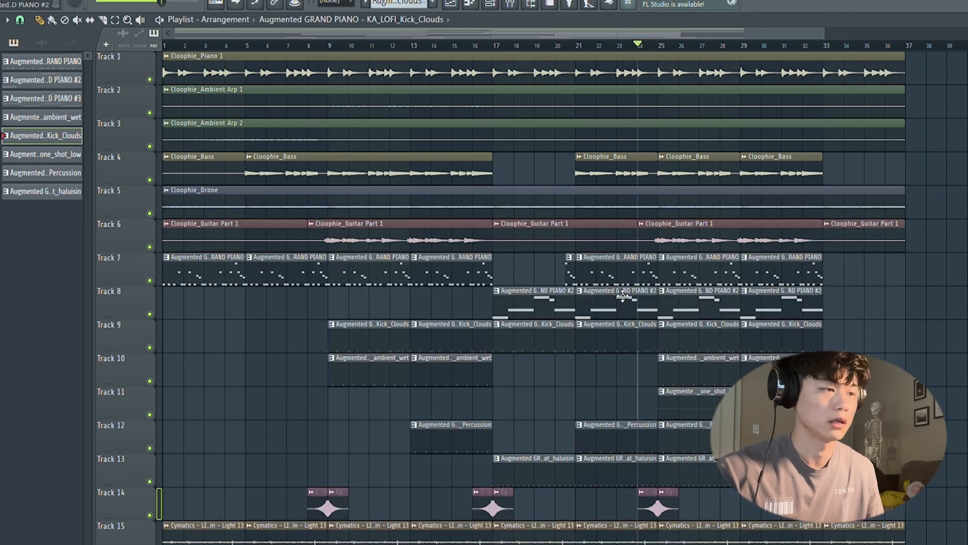
# - Mute Tracks 1 to 8 and play the remaining drum and effect tracks from bar 9
pyautogui.moveTo(150, 314); pyautogui.dragTo(155, 80)
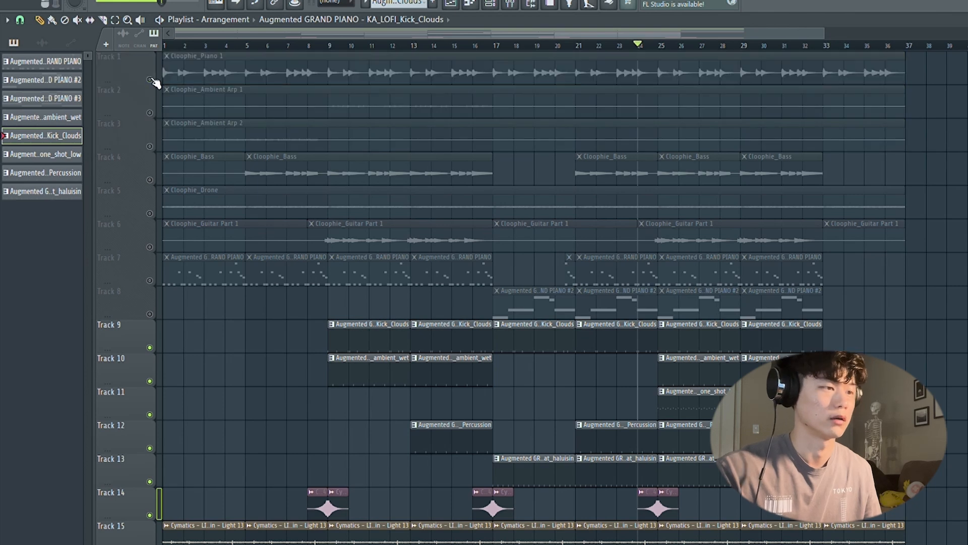
pyautogui.click(332, 47)
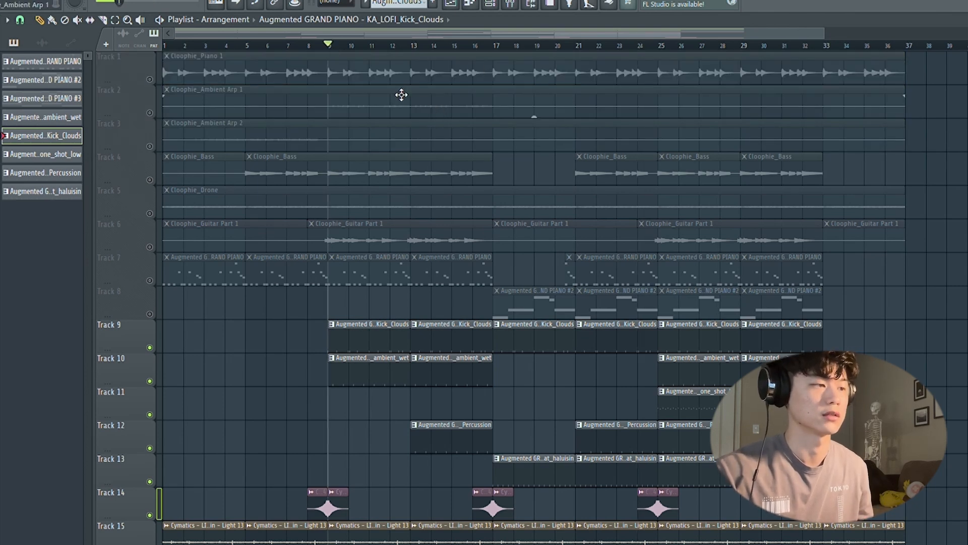
pyautogui.press('space')
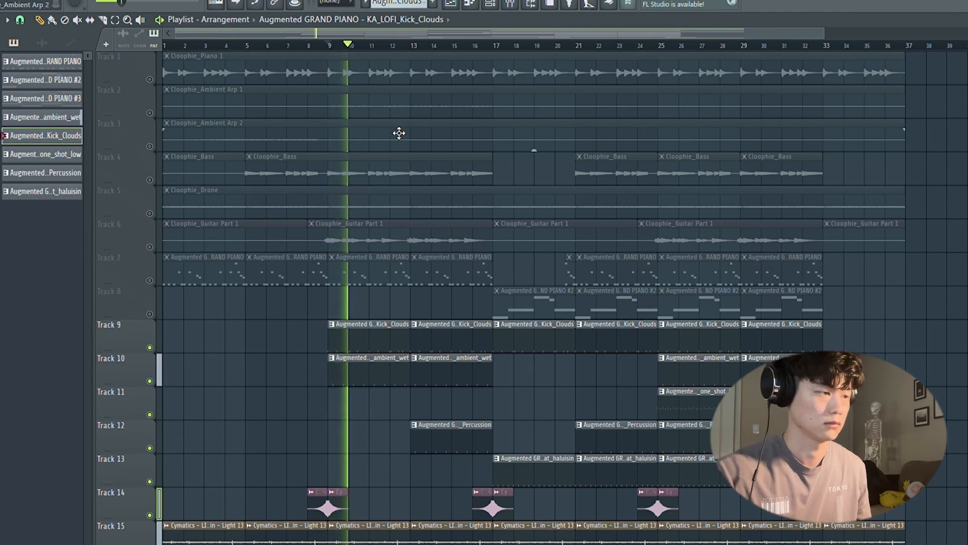
# - Examine the notes and velocities of the RKU_SBM_snare_one_shot_ambient_wet pattern from Track 10 in the piano roll, and return to the playlist
pyautogui.click(393, 367)
pyautogui.press('F7')
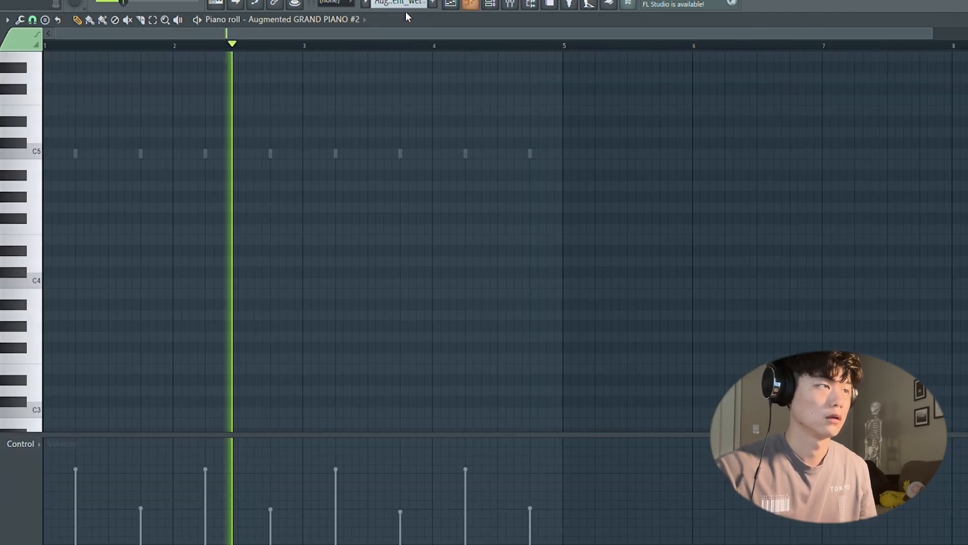
pyautogui.click(344, 19)
pyautogui.click(332, 186)
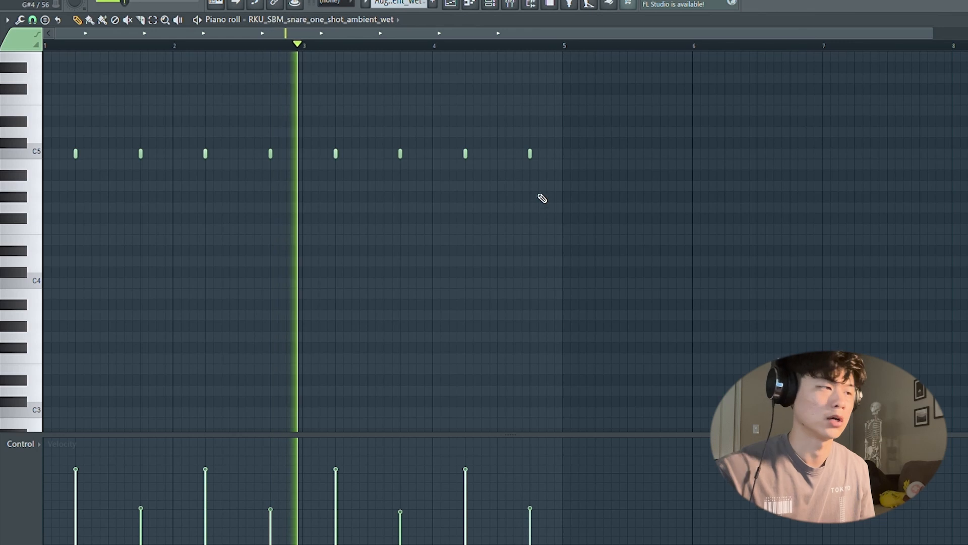
pyautogui.scroll(3, 542, 198)
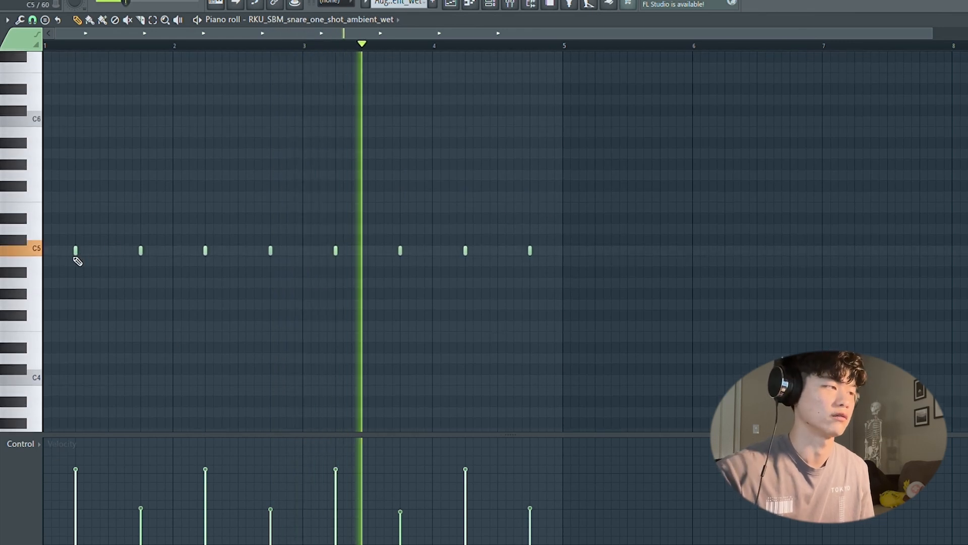
pyautogui.press('F5')
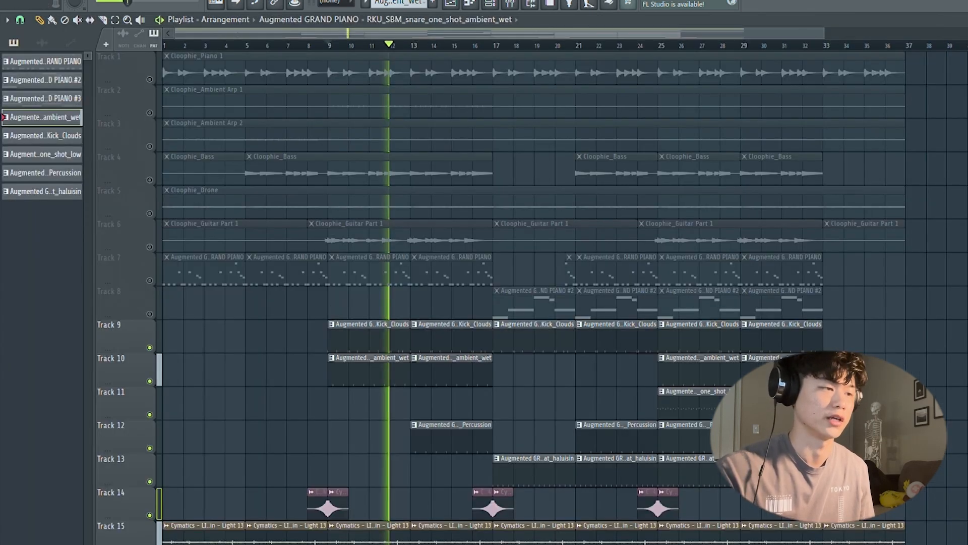
# - Examine the 09_Guitar_Percussion notes from Track 12 in the piano roll during playback, and return to the playlist
pyautogui.click(470, 5)
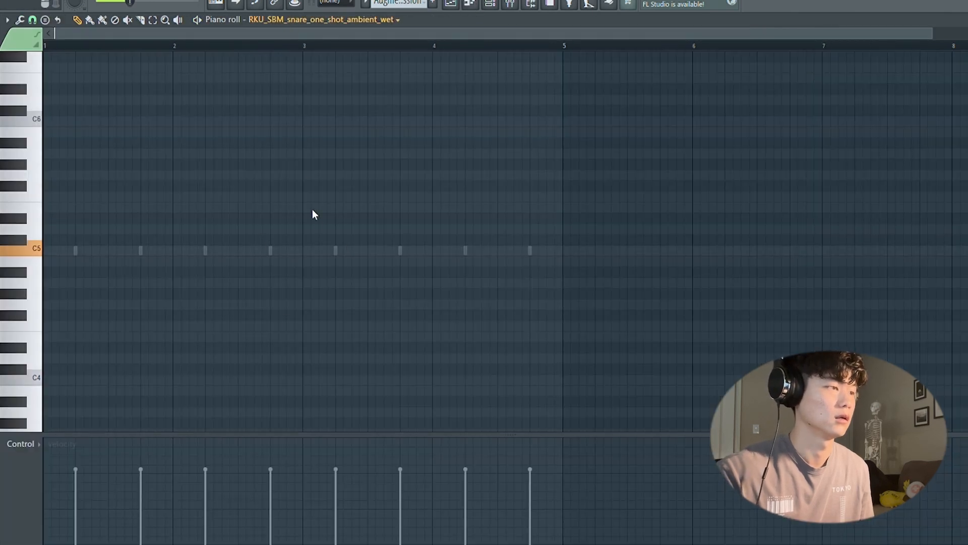
pyautogui.click(313, 210)
pyautogui.press('space')
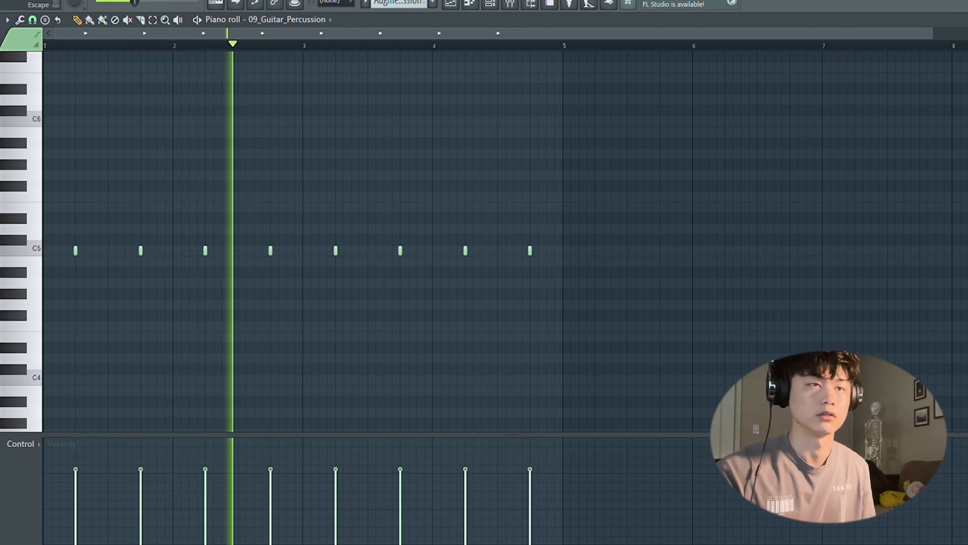
pyautogui.press('F5')
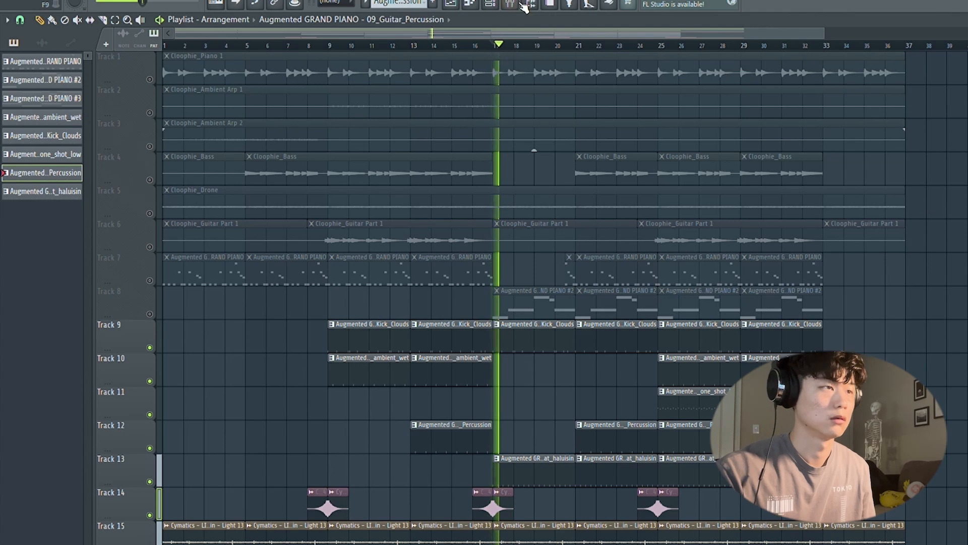
# - Examine the notes and velocities of the AG_hat_haluisin pattern from Track 13 in the piano roll, and return to the playlist
pyautogui.click(471, 5)
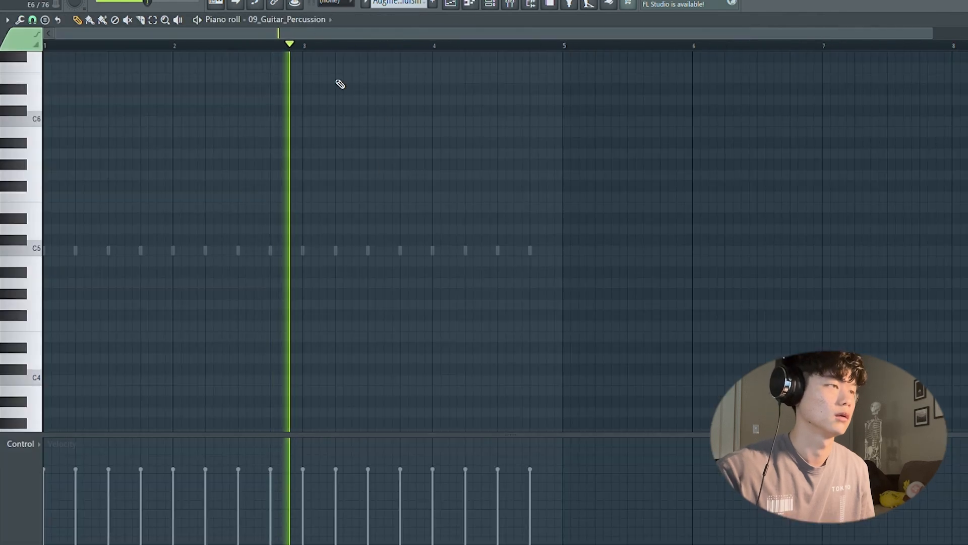
pyautogui.rightClick(317, 234)
pyautogui.rightClick(316, 234)
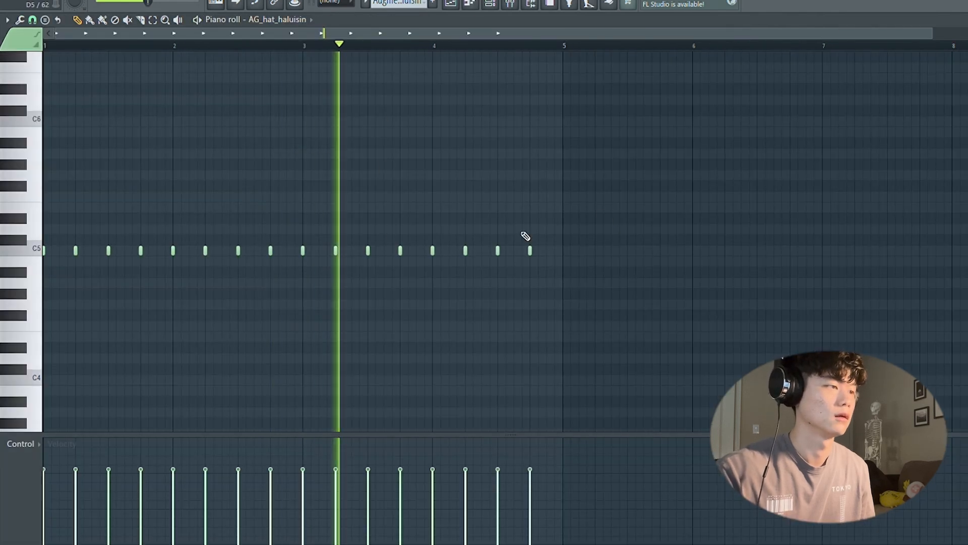
pyautogui.scroll(3, 564, 222)
pyautogui.press('F5')
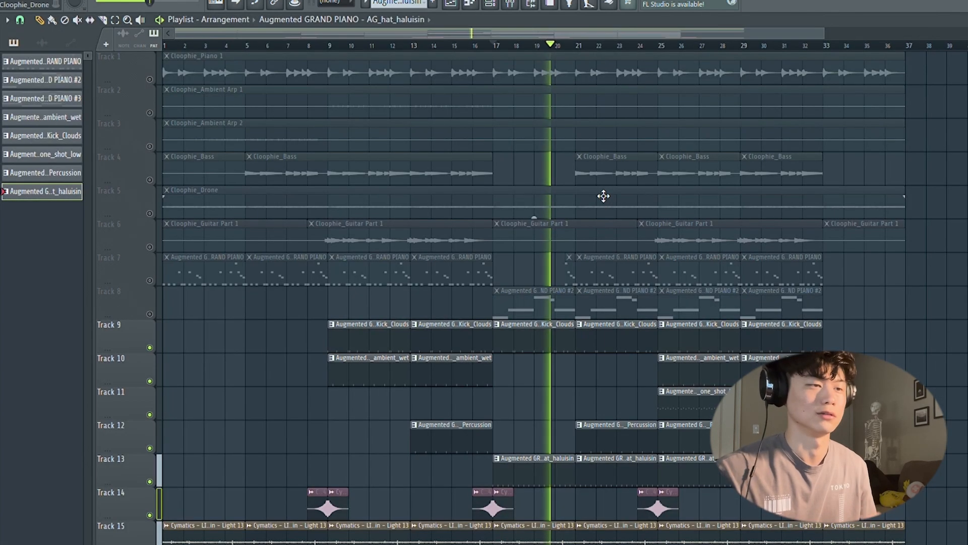
# - Play from just before bar 25 and examine Track 11's KMRBI_RHS4_snare_one_shot_low notes in the piano roll, returning to the playlist
pyautogui.click(650, 46)
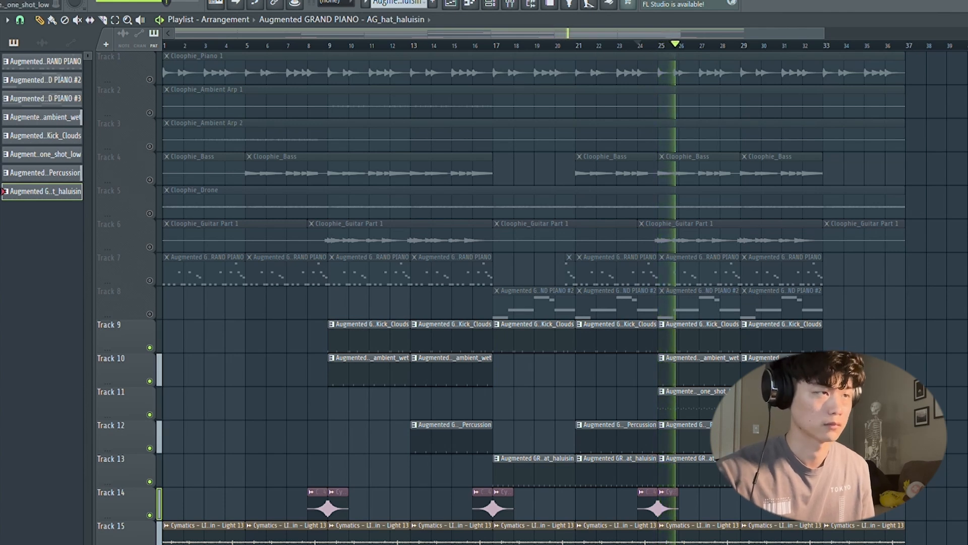
pyautogui.click(750, 401)
pyautogui.click(470, 4)
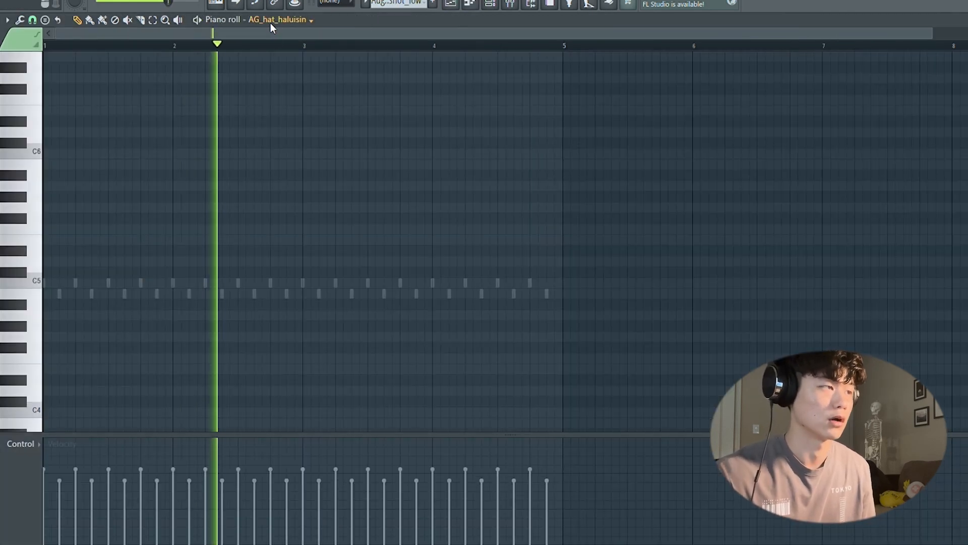
pyautogui.click(271, 21)
pyautogui.click(326, 210)
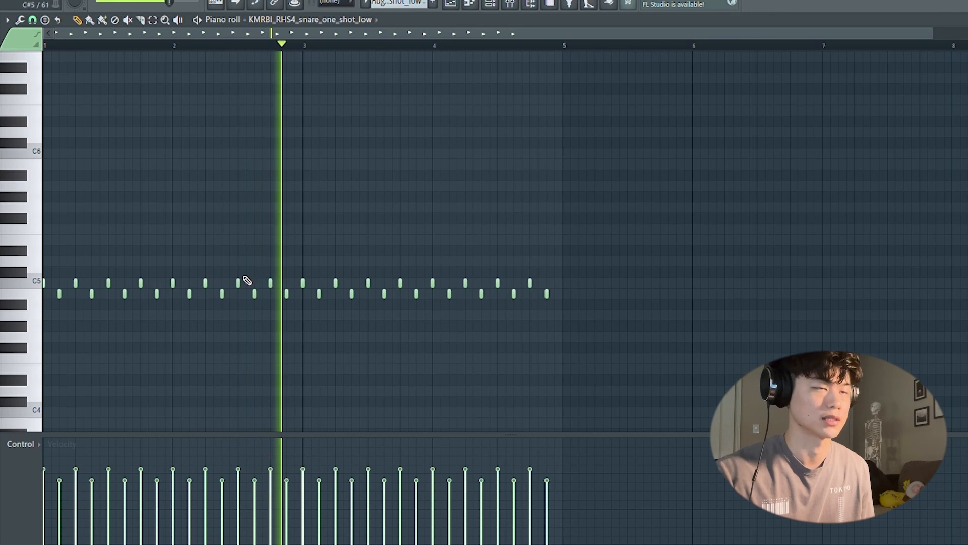
pyautogui.press('F7')
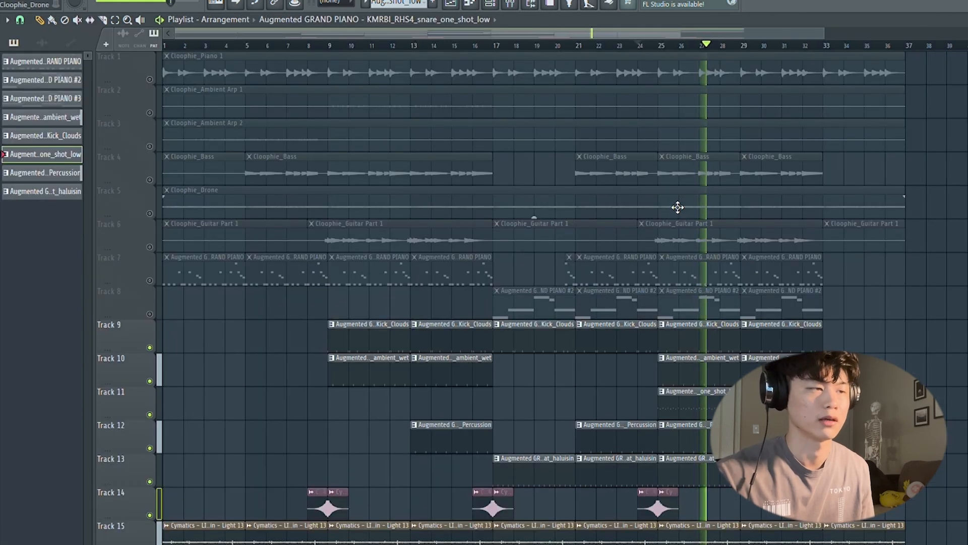
# - Unmute Tracks 1 to 8 so the melodic layers play together with the drums
pyautogui.click(151, 313)
pyautogui.click(150, 281)
pyautogui.click(149, 247)
pyautogui.click(149, 213)
pyautogui.click(150, 179)
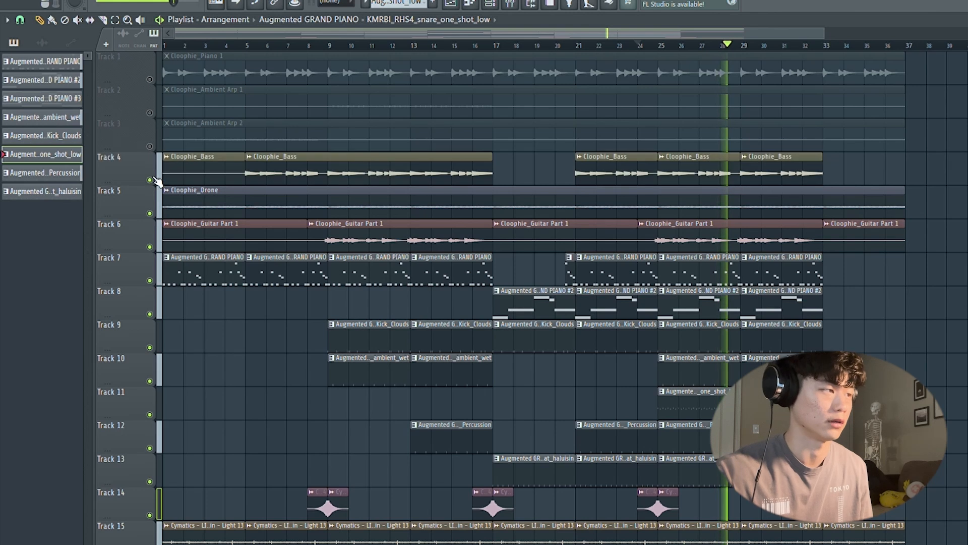
pyautogui.click(149, 146)
pyautogui.click(149, 112)
pyautogui.click(149, 79)
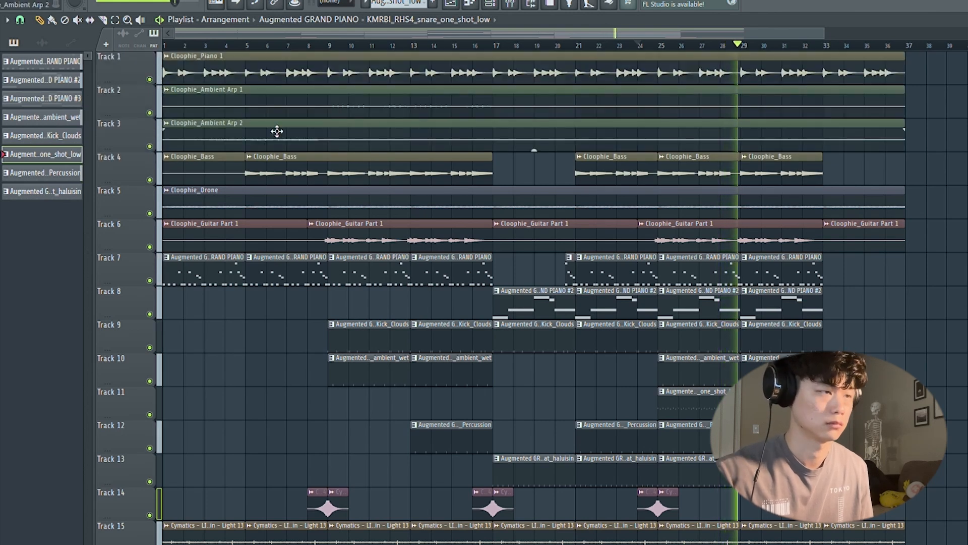